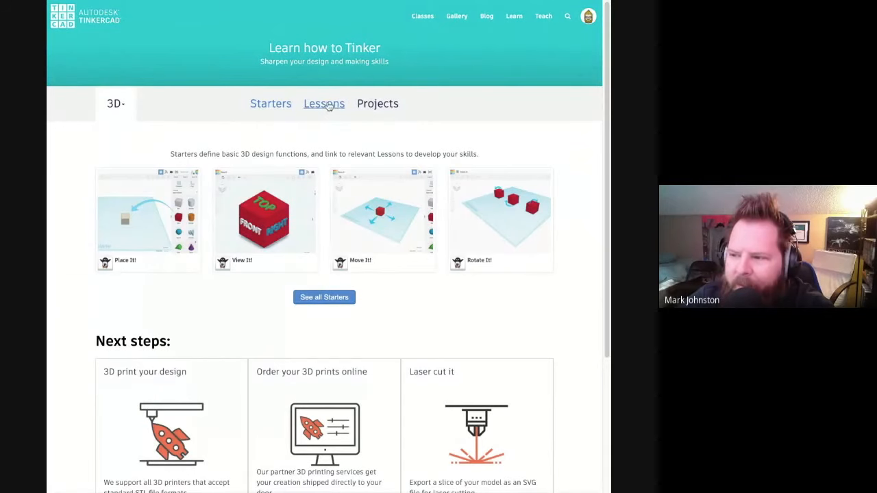
- Browse the 3D lessons and projects, and open the project "Introduction to 3D Primitive Shapes"
click(329, 106)
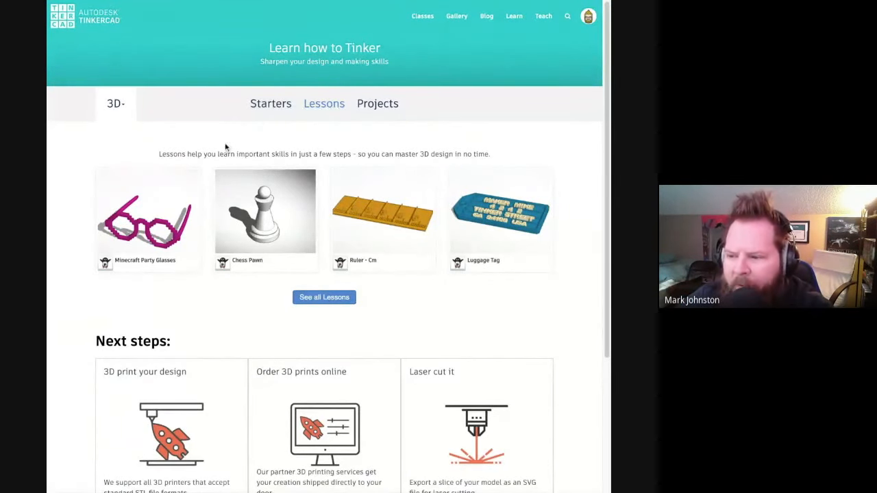
click(381, 111)
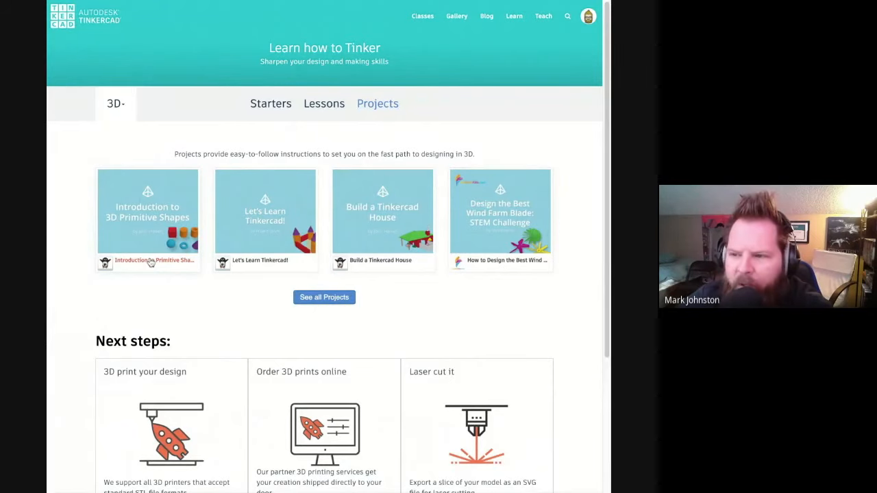
click(151, 262)
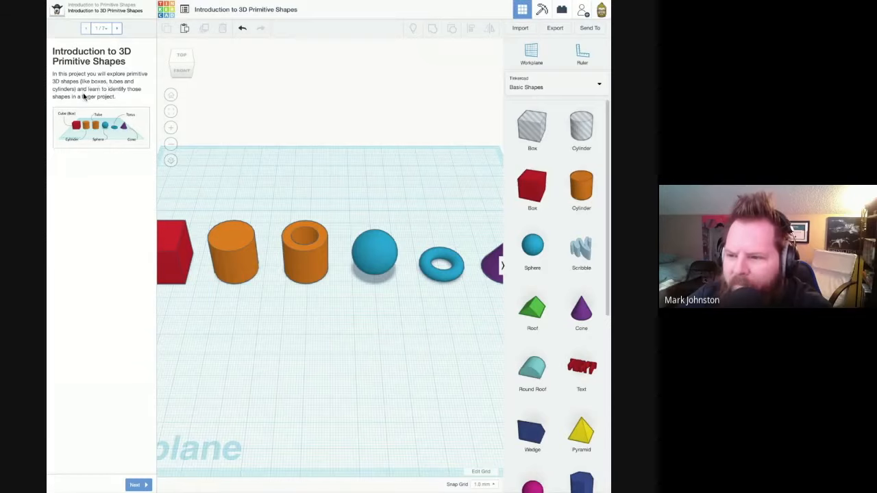
- Read the project's introduction, then advance to page 2 and read about primitive shapes and Boolean operations
drag(116, 74, 118, 96)
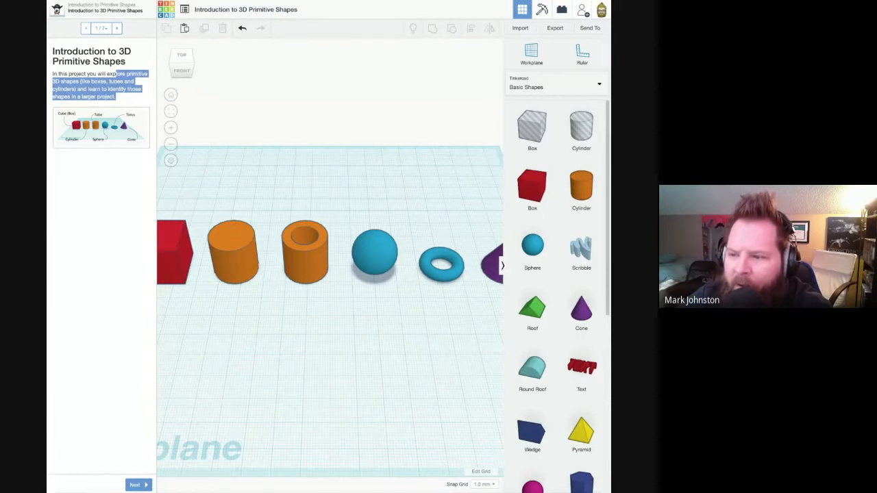
click(117, 98)
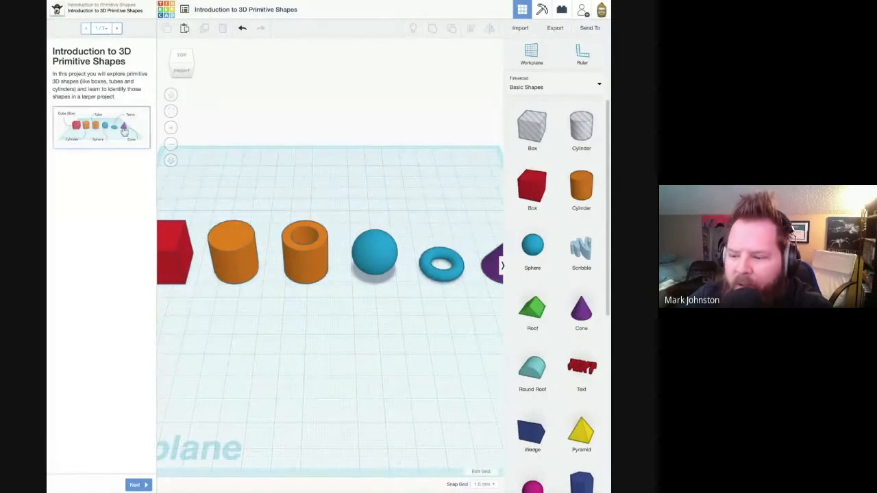
click(136, 485)
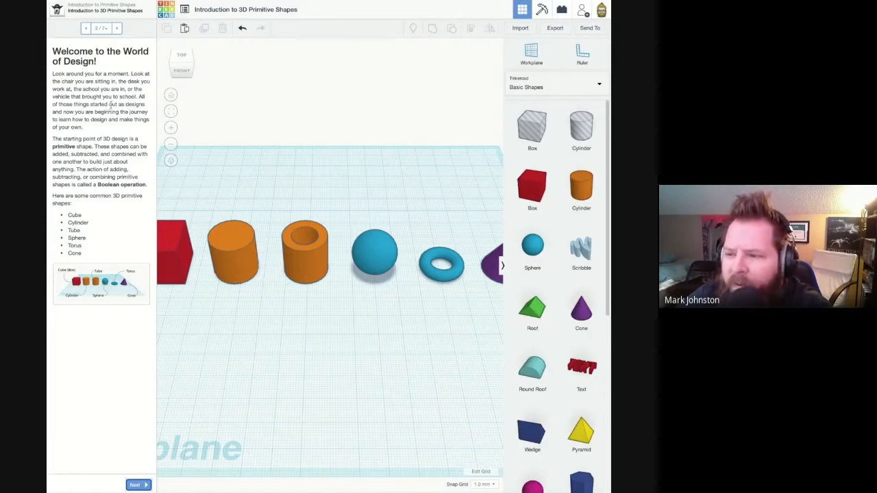
drag(137, 97, 83, 127)
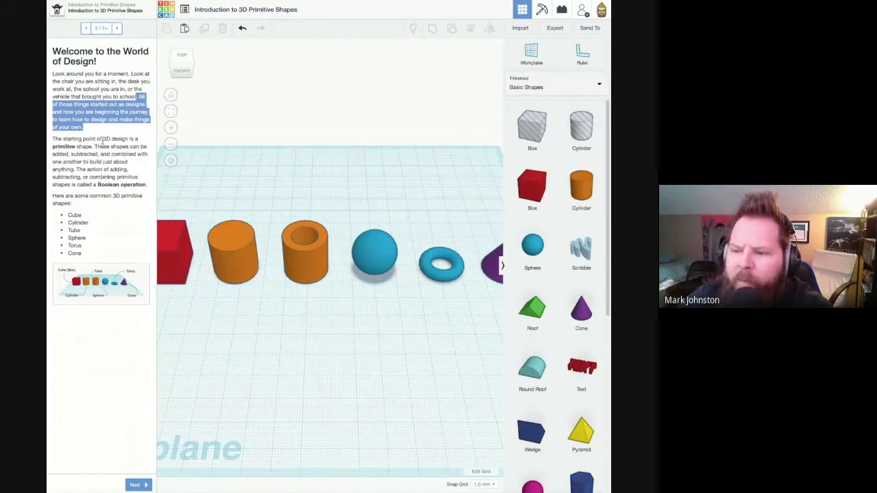
drag(101, 139, 108, 147)
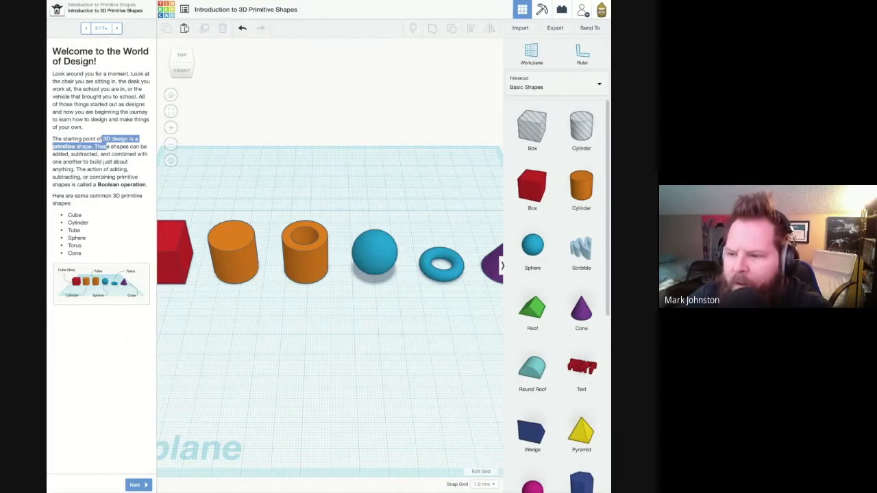
mouse_move(133, 148)
mouse_down()
mouse_move(147, 156)
mouse_move(129, 162)
mouse_up()
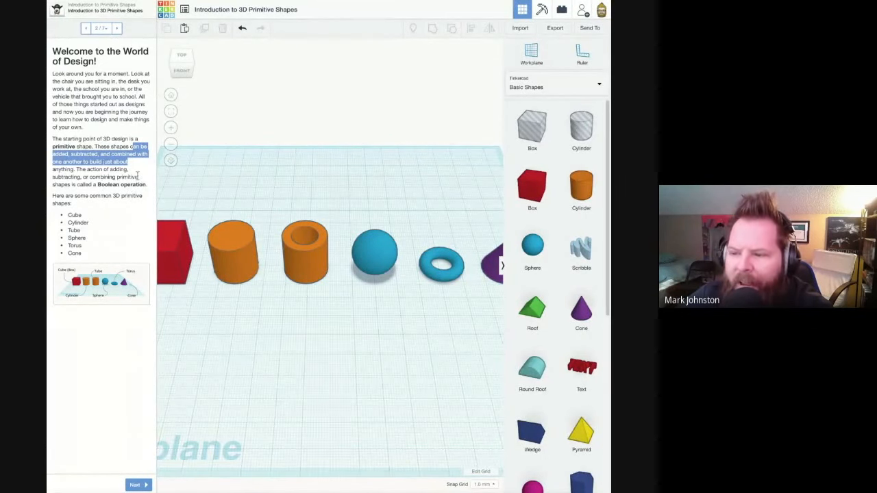
click(117, 203)
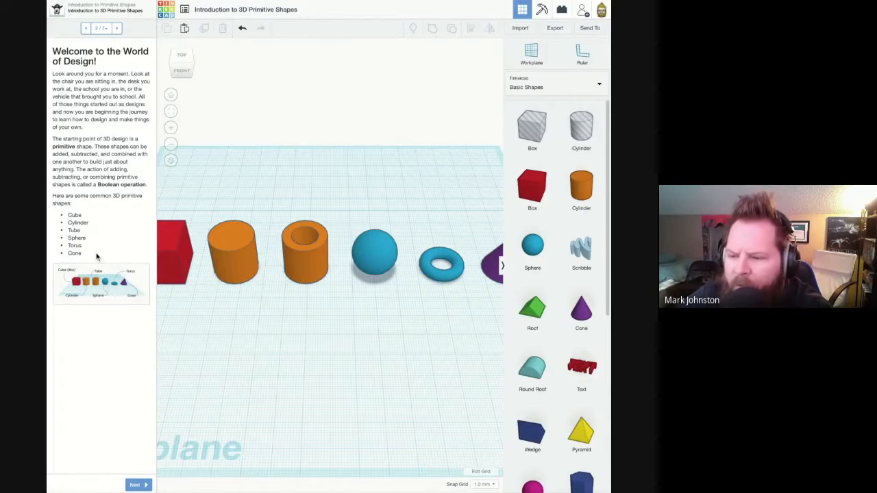
- Examine the box, cylinder, tube, sphere, torus and cone on the workplane one after another
middle_drag(236, 305, 393, 305)
scroll(394, 305, up, 5)
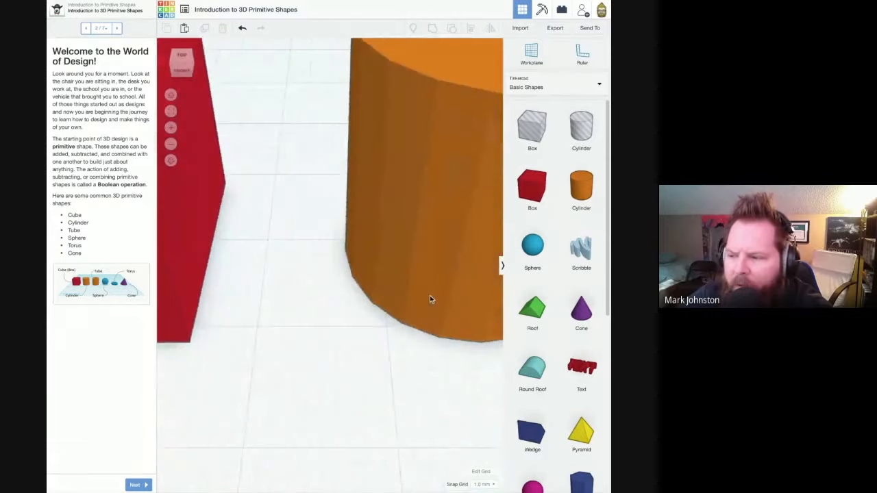
scroll(219, 199, down, 5)
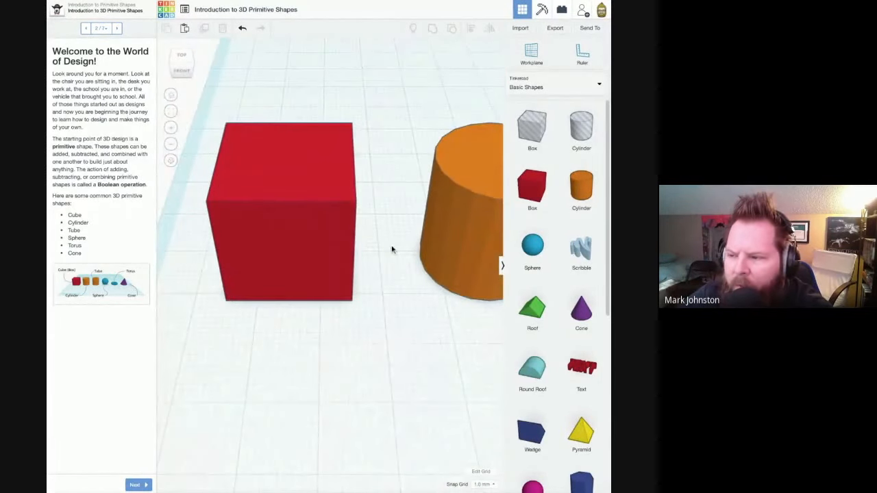
middle_drag(391, 249, 110, 264)
middle_drag(237, 284, 121, 216)
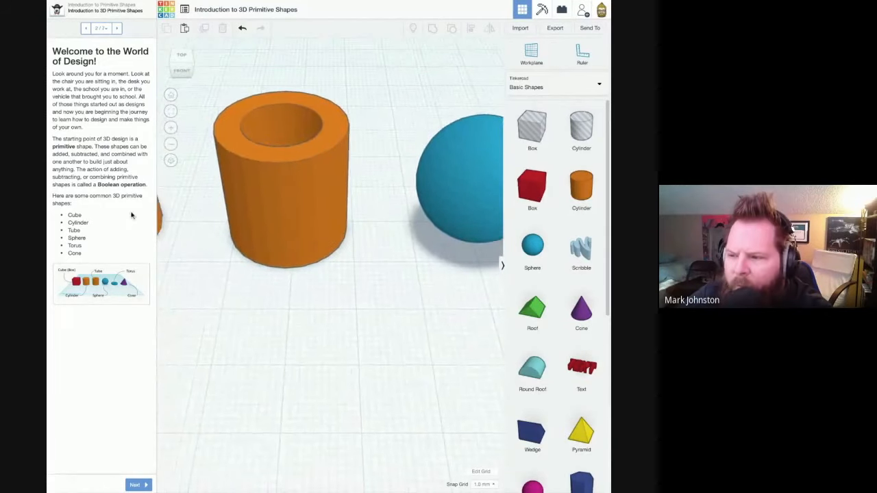
right_drag(232, 216, 329, 234)
middle_drag(499, 219, 329, 233)
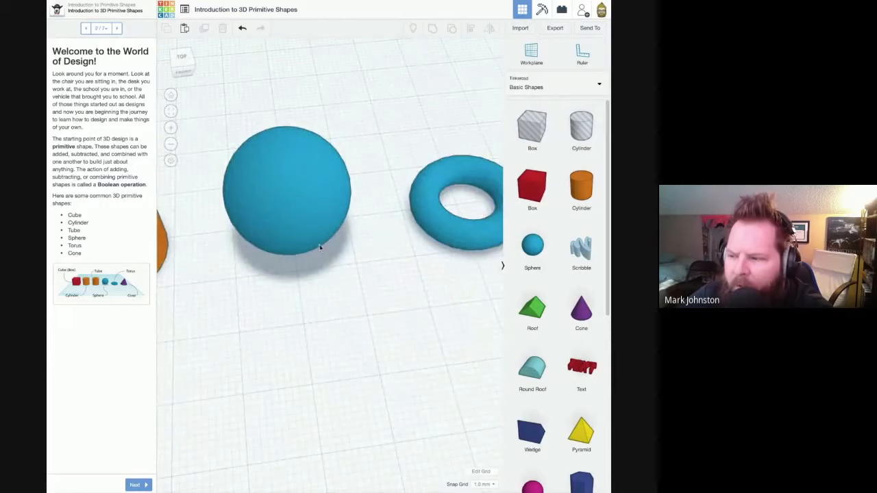
middle_drag(389, 274, 277, 253)
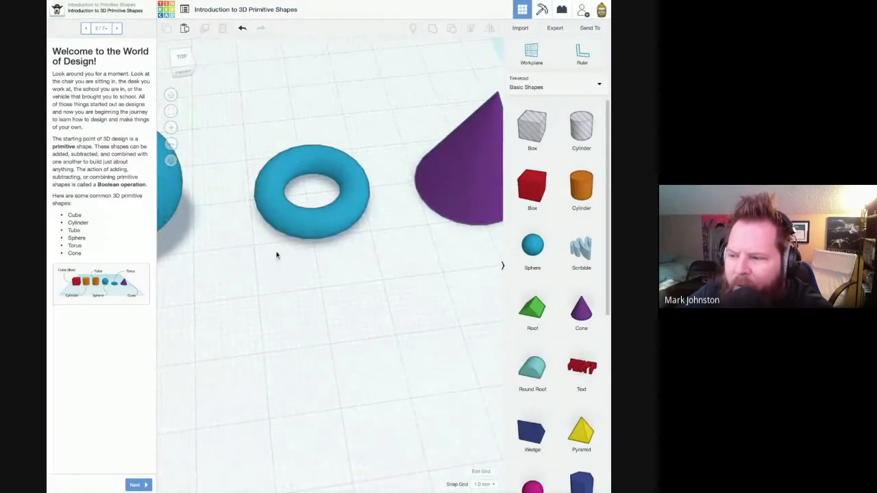
right_drag(297, 240, 338, 222)
middle_drag(359, 220, 288, 239)
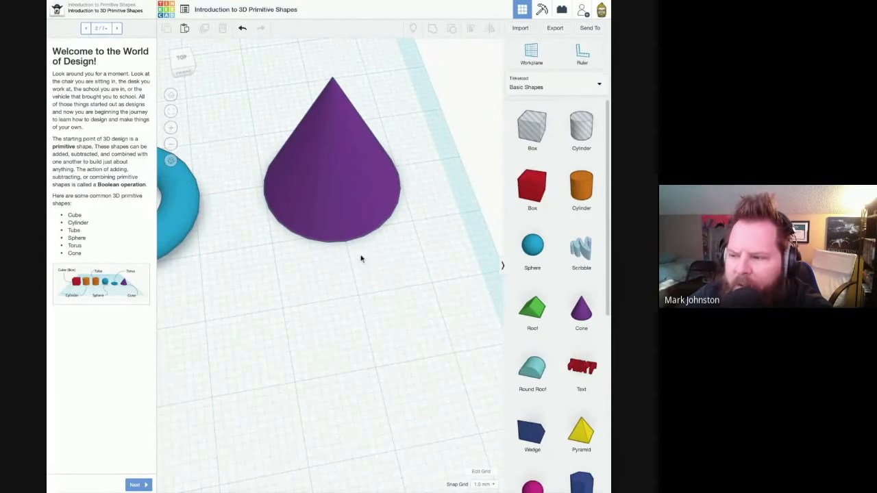
right_drag(328, 245, 399, 306)
scroll(333, 224, up, 3)
scroll(319, 239, down, 5)
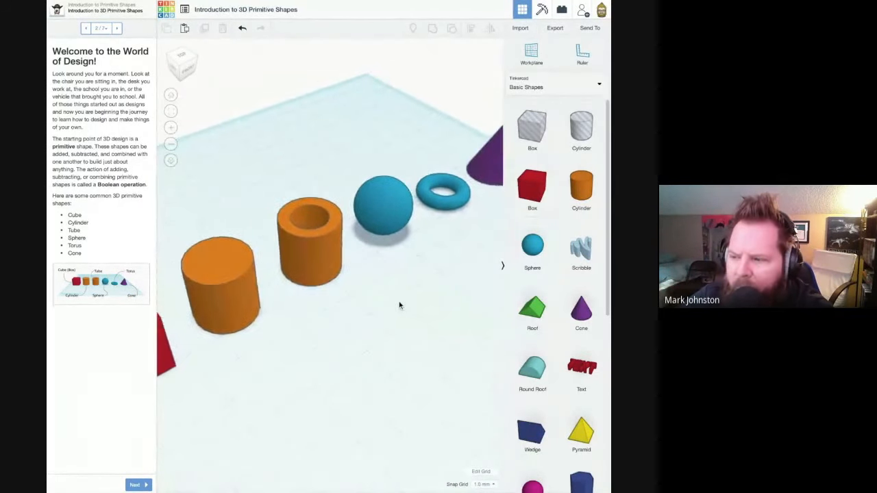
- Advance to the "How Many Cubes (boxes)?" page and inspect the enlarged chair picture
click(143, 485)
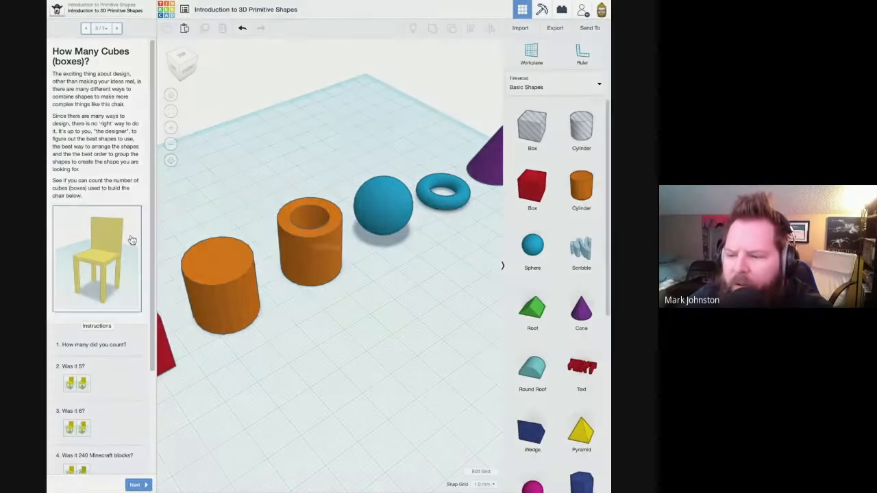
click(132, 240)
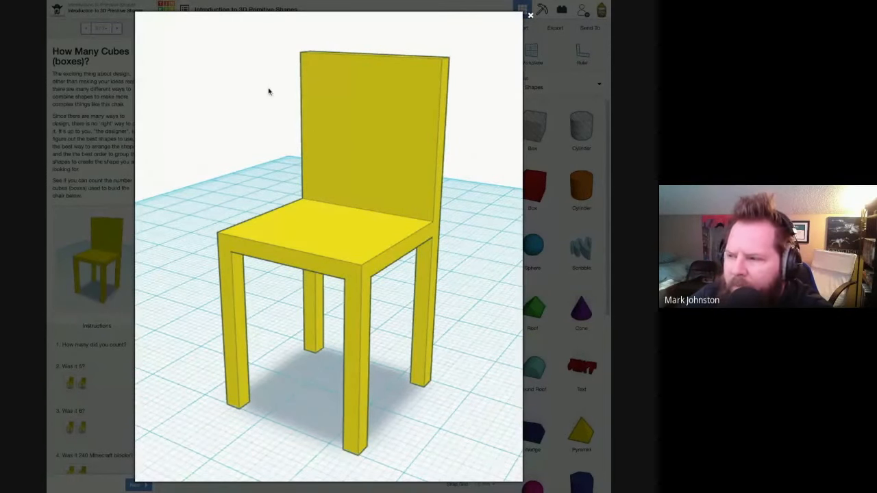
click(530, 15)
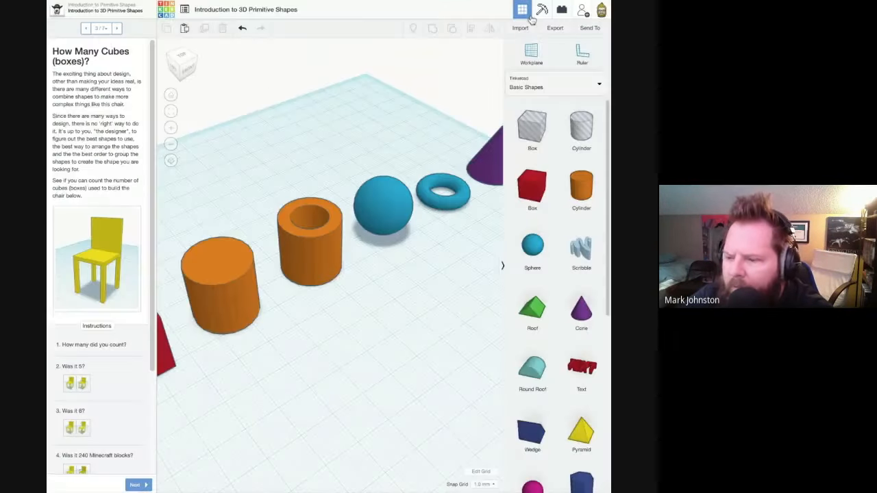
- View the enlarged answer pictures for 5 boxes, 6 boxes, 240 Minecraft blocks and the combined chair, closing each one
scroll(111, 387, down, 4)
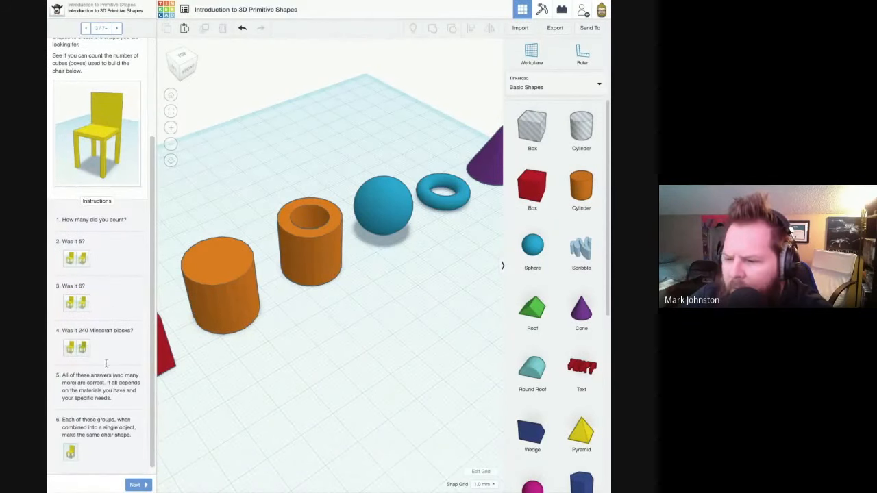
click(80, 257)
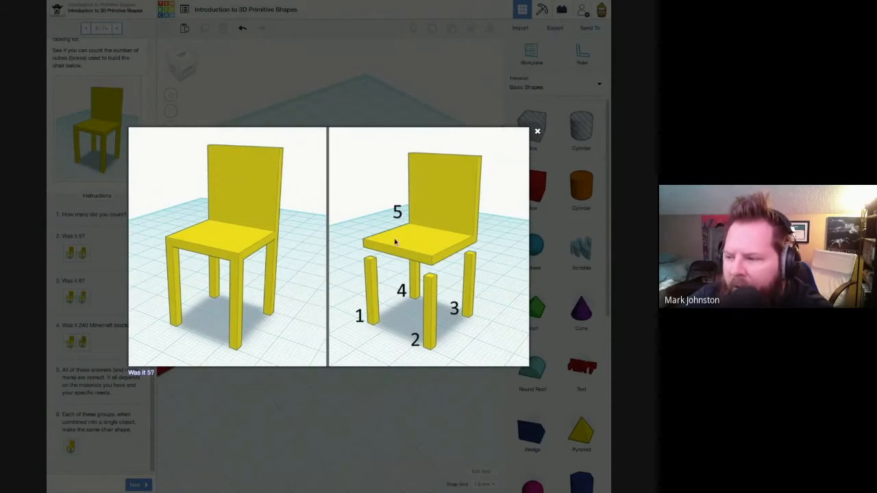
click(537, 131)
click(76, 297)
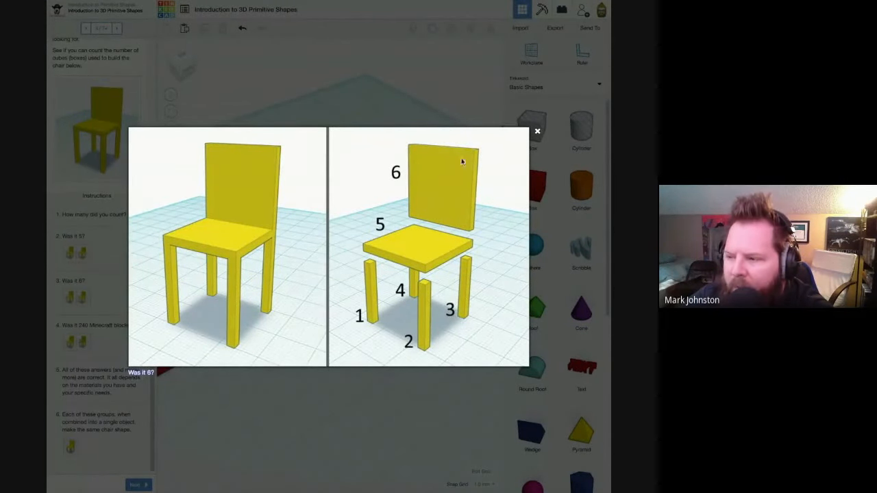
click(537, 133)
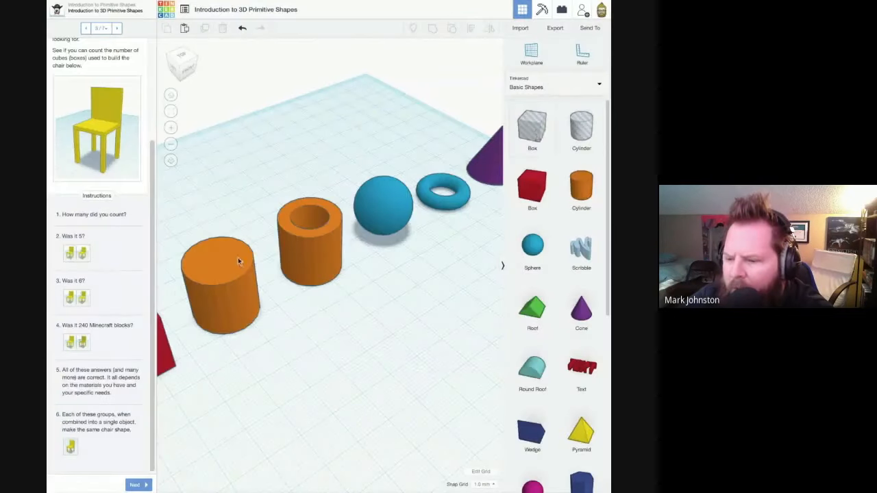
click(76, 341)
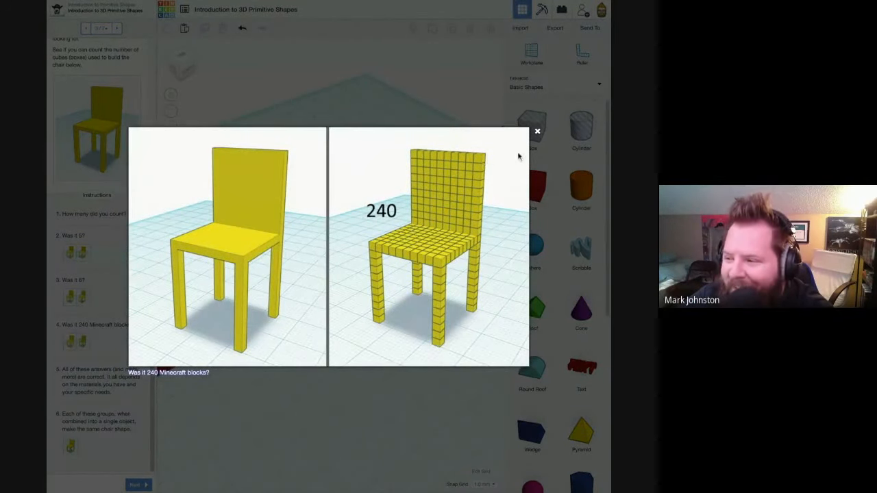
click(538, 131)
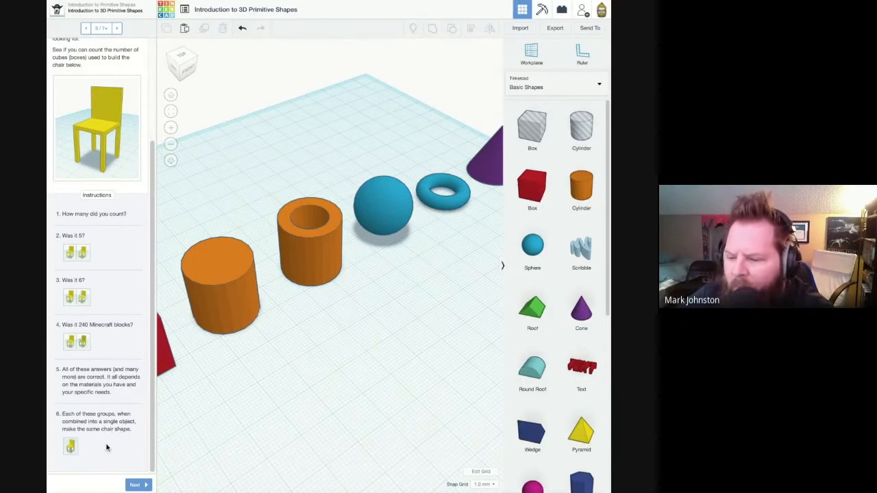
click(71, 447)
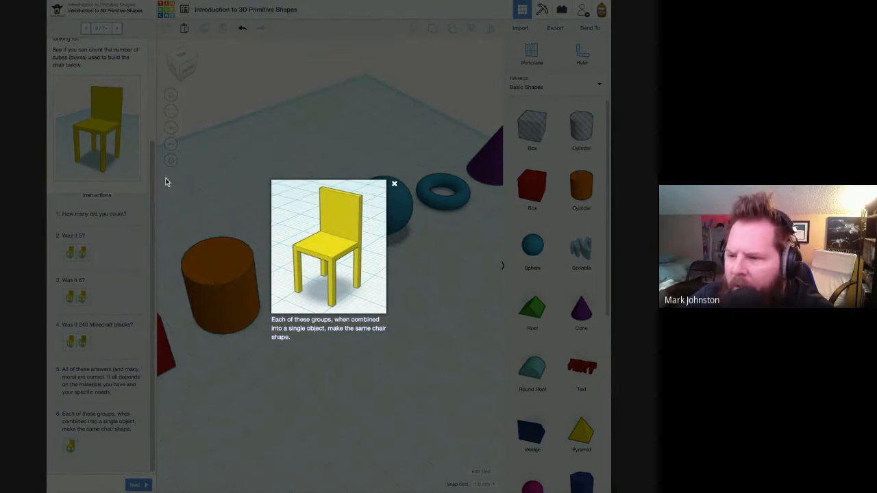
click(395, 185)
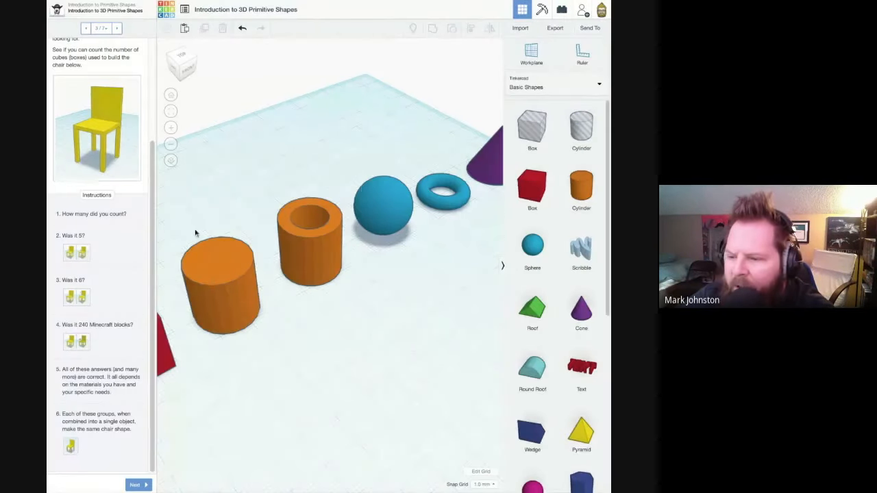
- Advance to the "Locate the Primitive Shapes" page and study the enlarged rocket picture for its primitive shapes
click(135, 485)
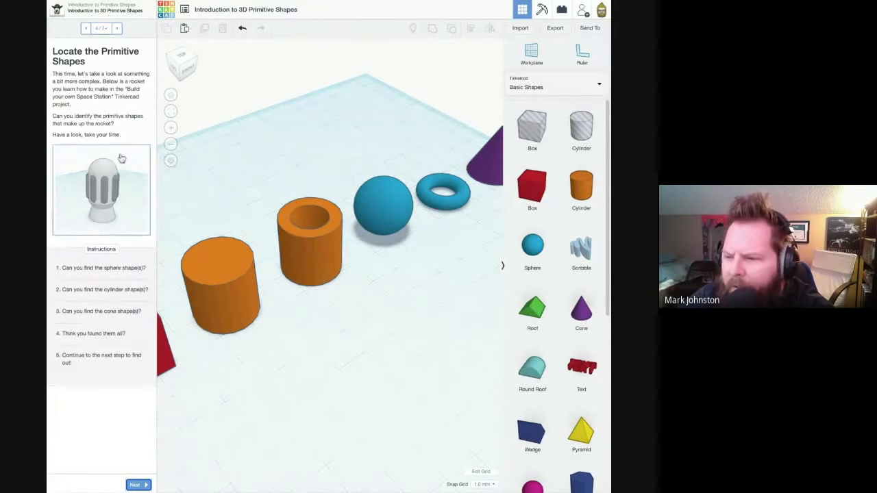
click(129, 192)
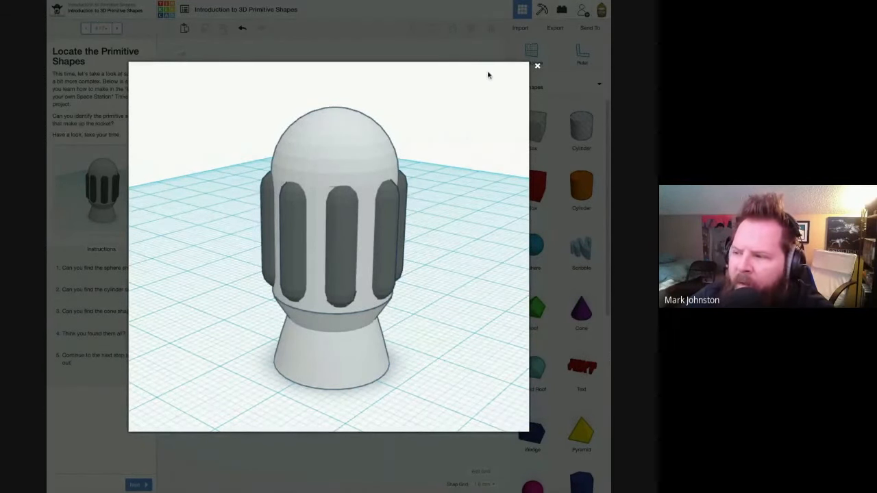
click(537, 66)
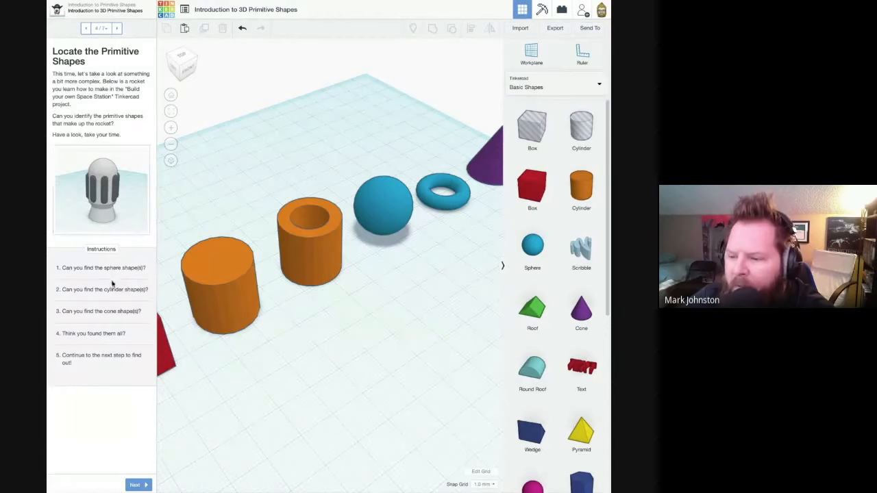
- Advance to the "How Did You Do?" page and view the enlarged pictures of the rocket's component shapes and its separated parts
click(135, 486)
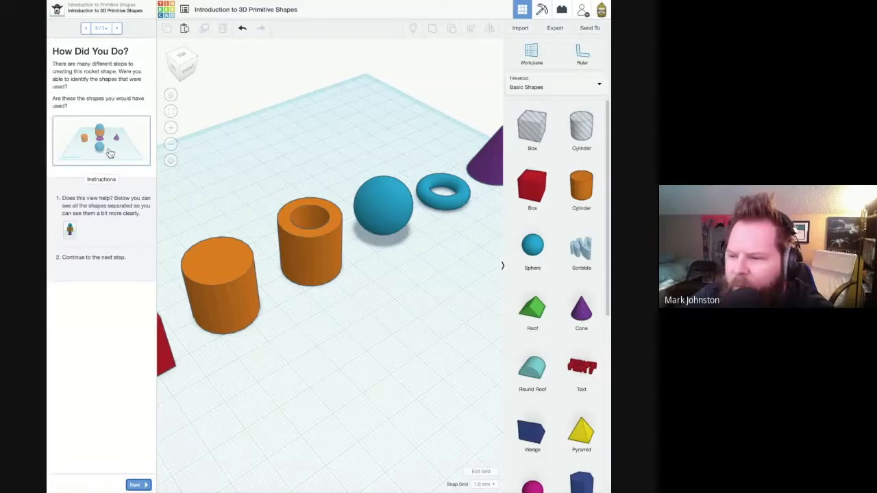
click(110, 154)
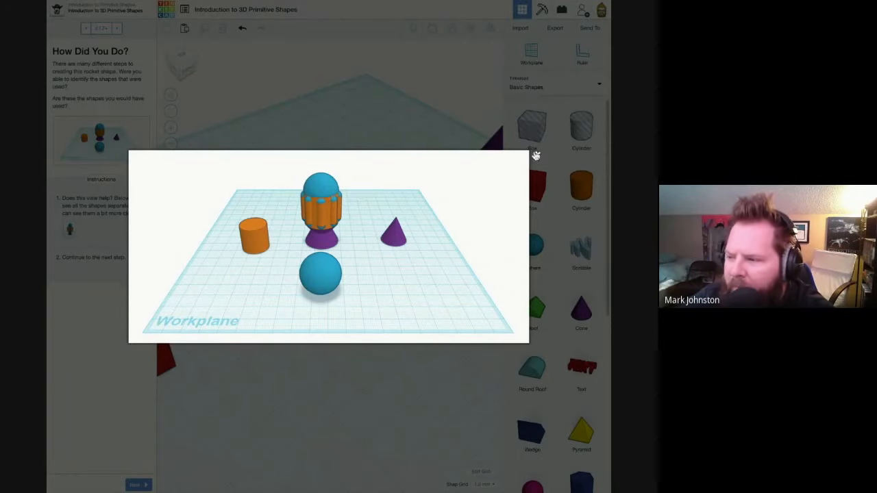
click(537, 154)
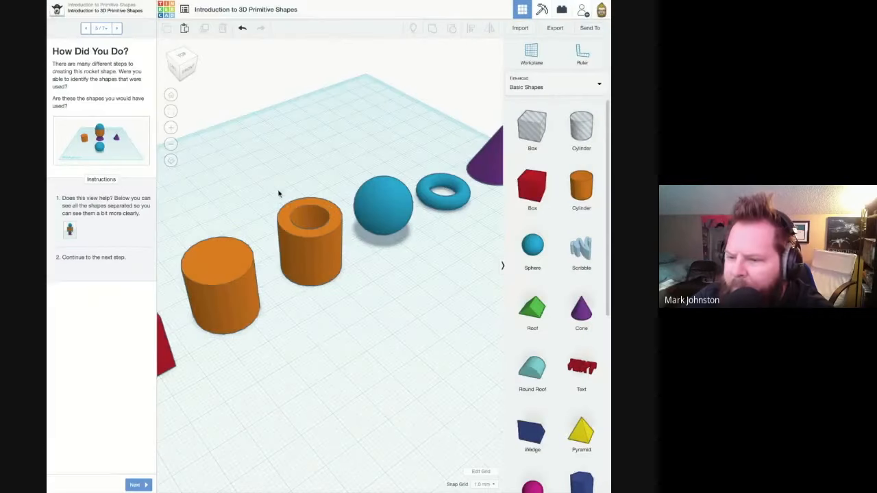
click(70, 232)
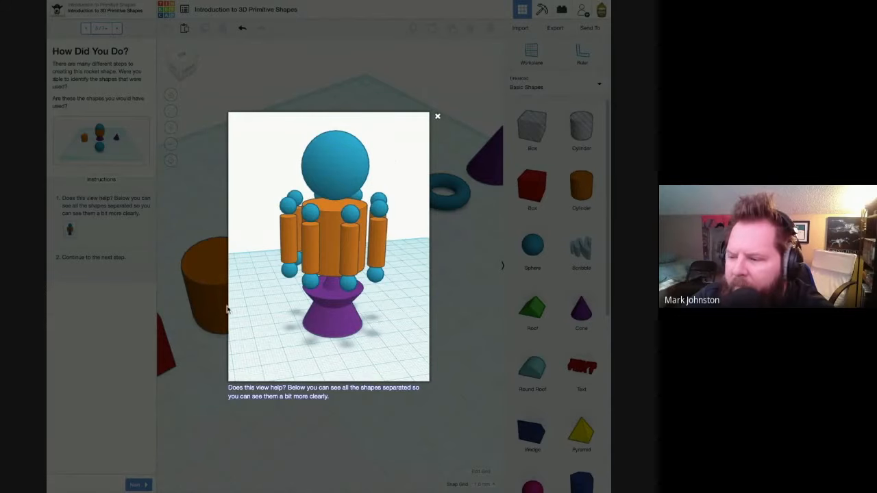
- Advance to the "Why Is 3D Design Important?" page and watch part of the Star Wars: Force Awakens breakdown video on YouTube in theater view
click(438, 118)
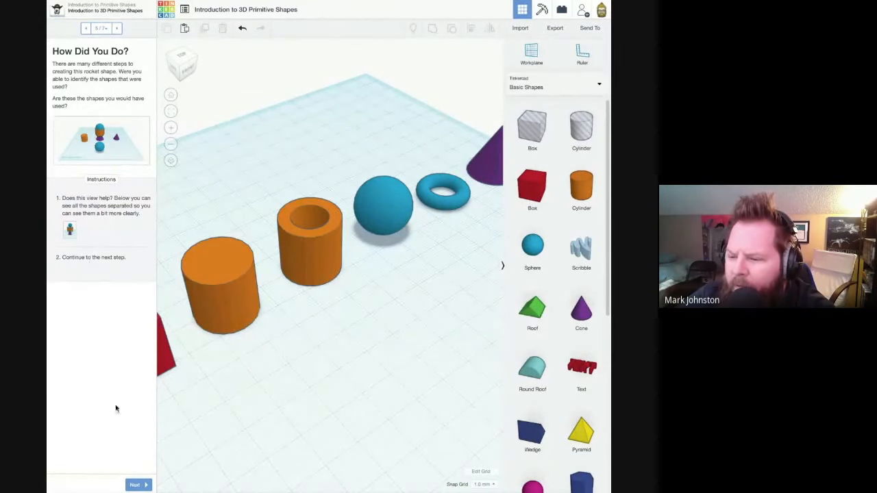
click(141, 486)
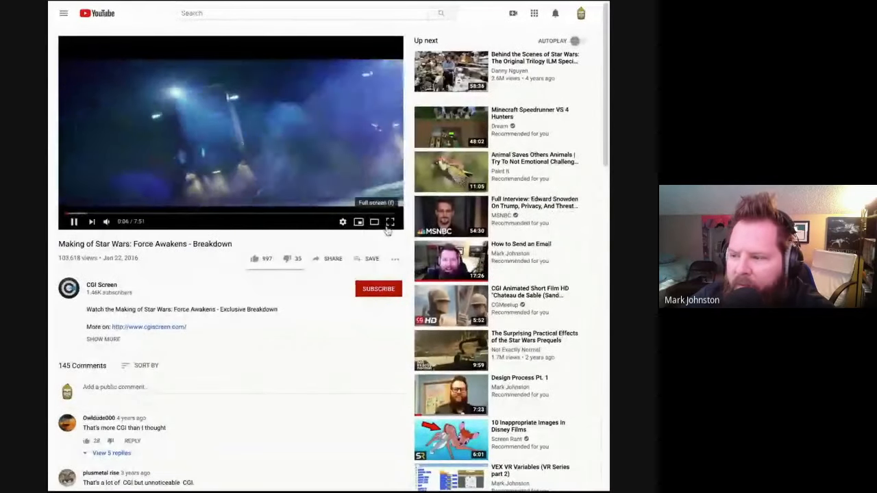
click(374, 222)
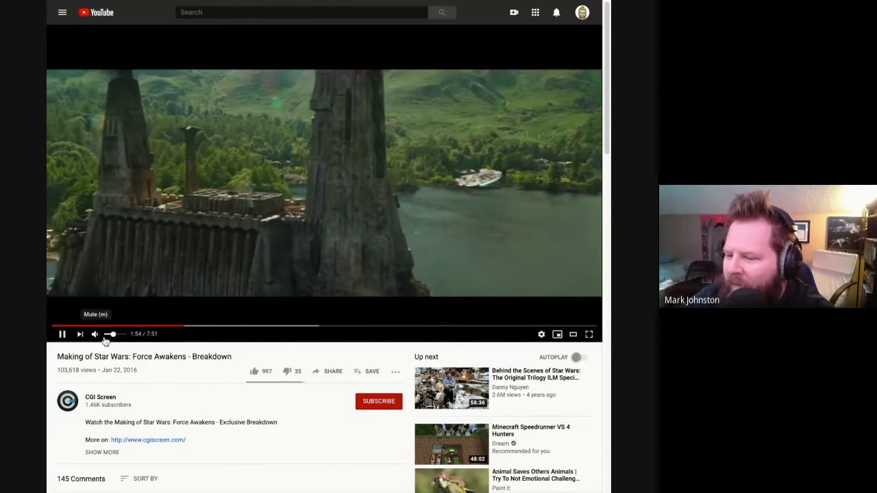
drag(114, 341, 109, 341)
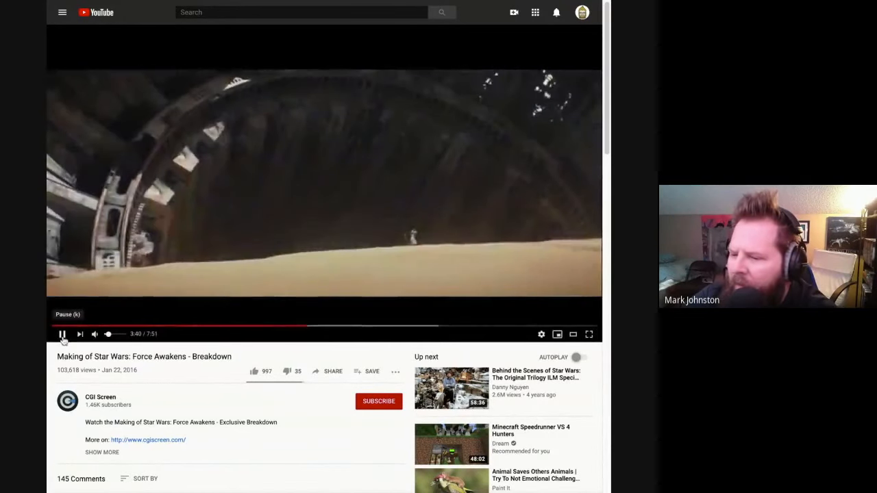
click(61, 334)
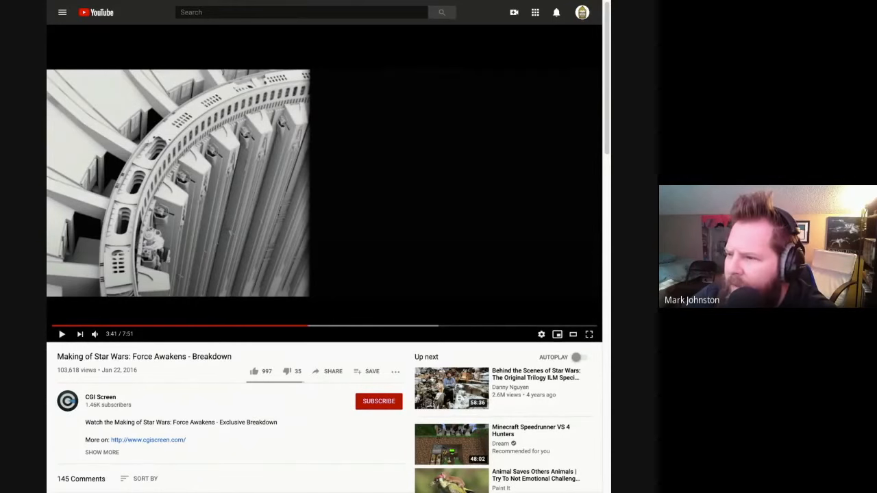
key(ctrl+w)
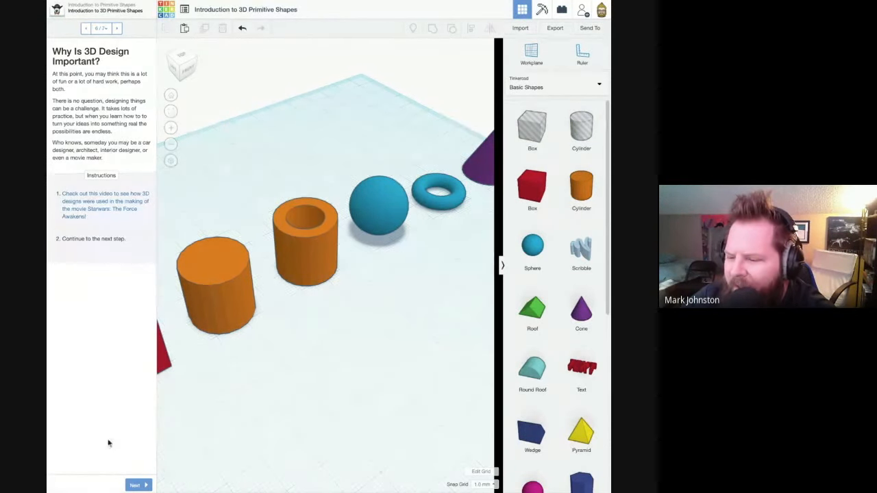
- Advance to the Congratulations page, finish the Introduction to 3D Primitive Shapes project, and return to the Tinkercad dashboard
click(135, 485)
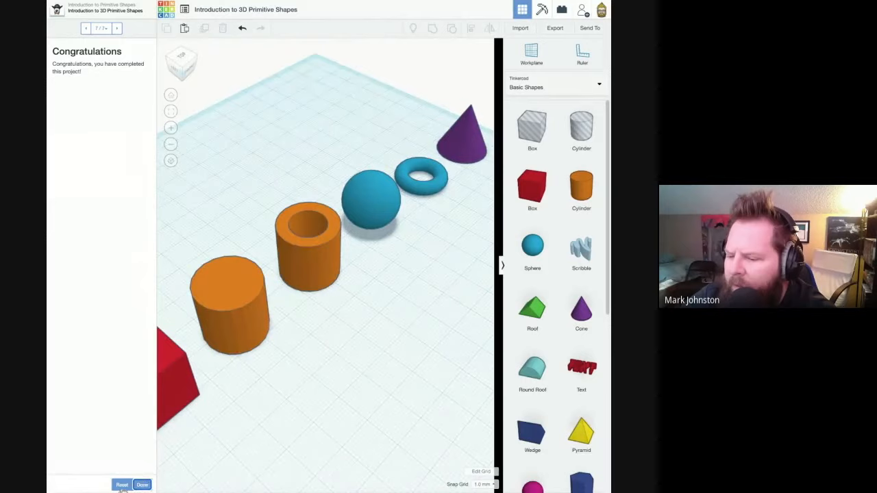
click(140, 485)
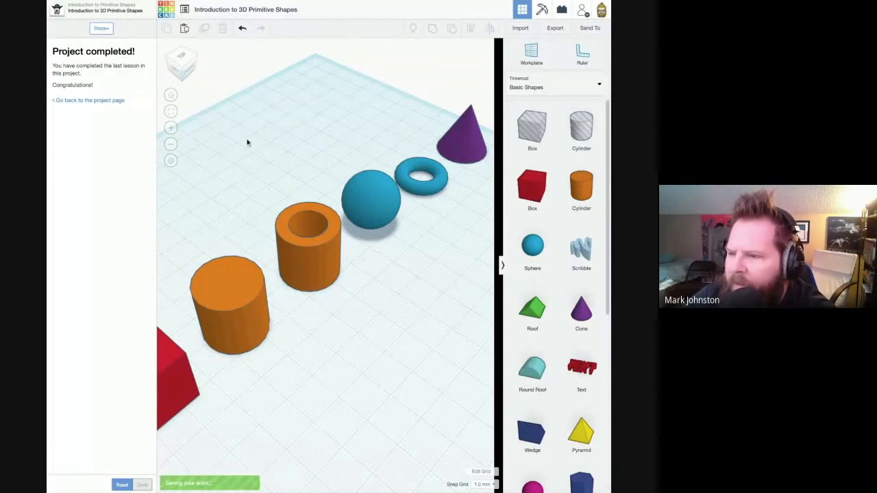
click(167, 12)
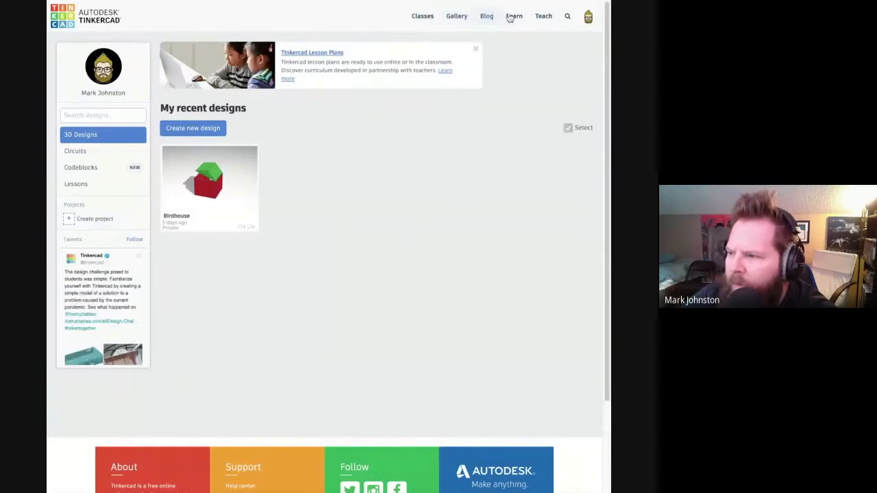
- Open the Chess Pawn project from Tinkercad's 3D lessons and reset its progress
click(511, 16)
click(322, 104)
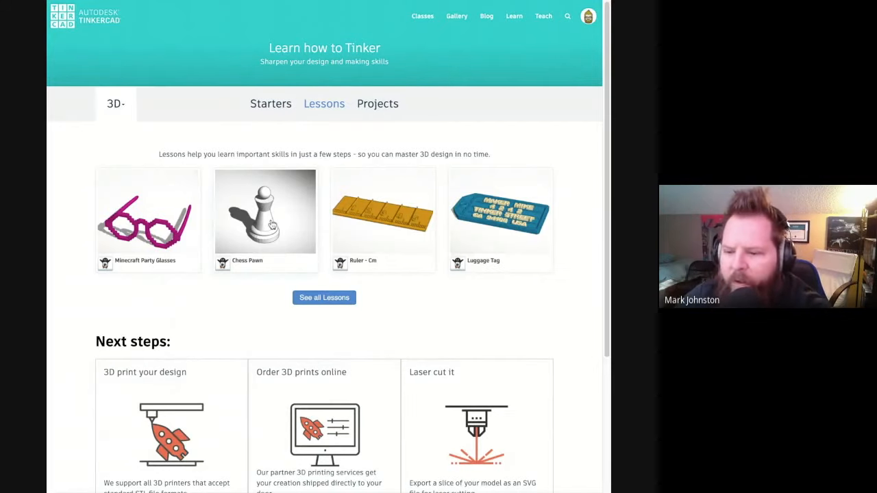
click(272, 225)
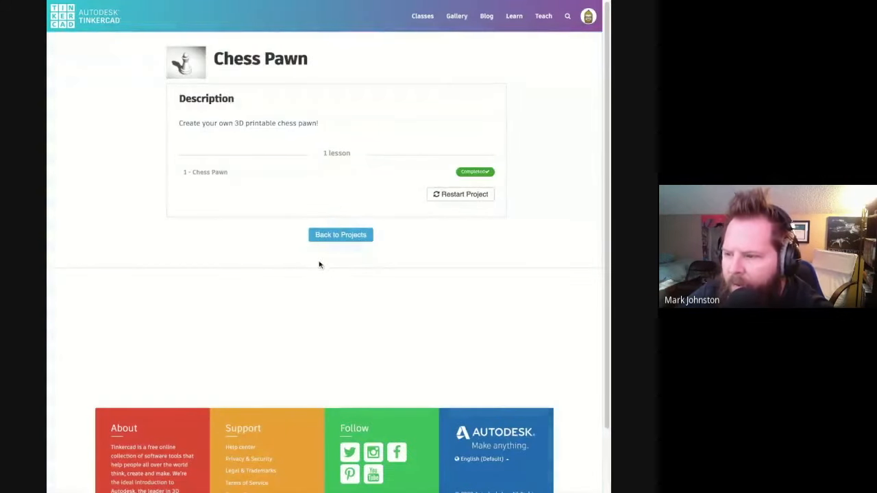
click(459, 194)
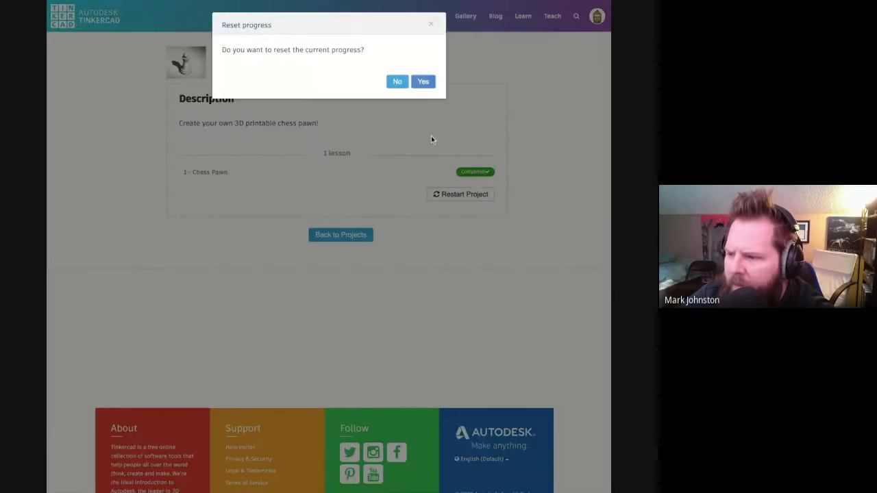
click(424, 83)
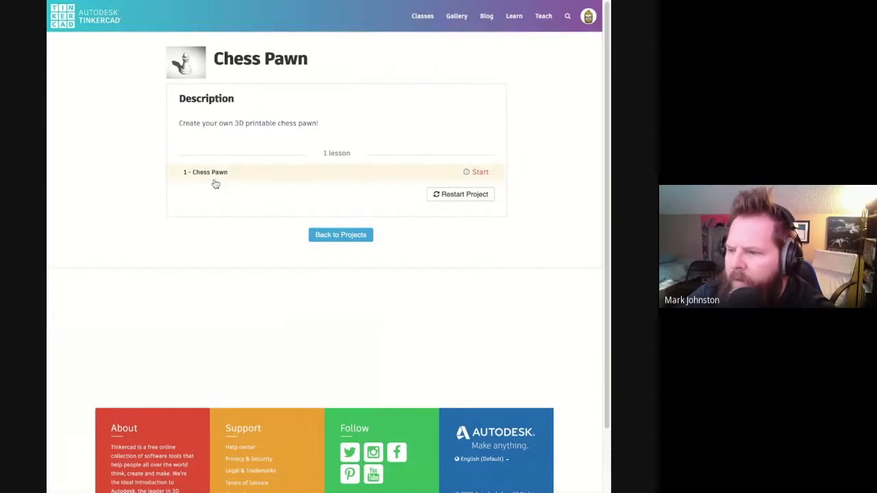
- Start the Chess Pawn lesson, advance to "Let's Get Building!", and place a solid cylinder on the outlined spot of the workplane
click(216, 180)
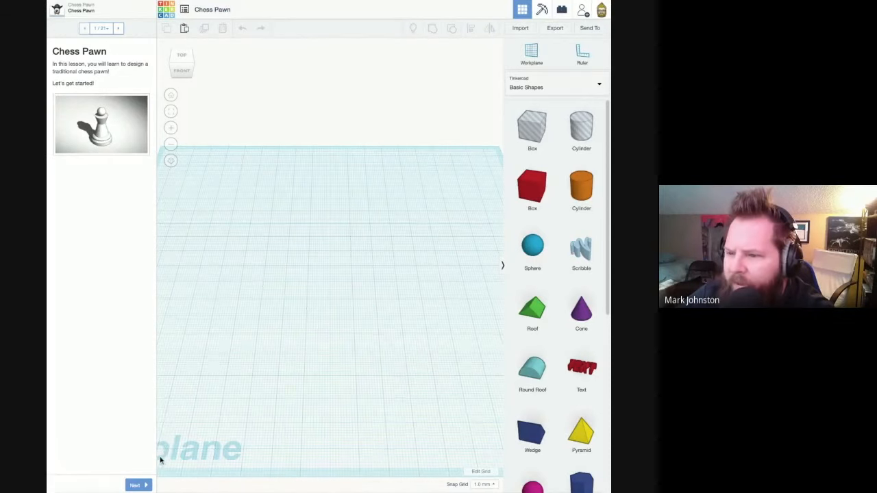
click(137, 485)
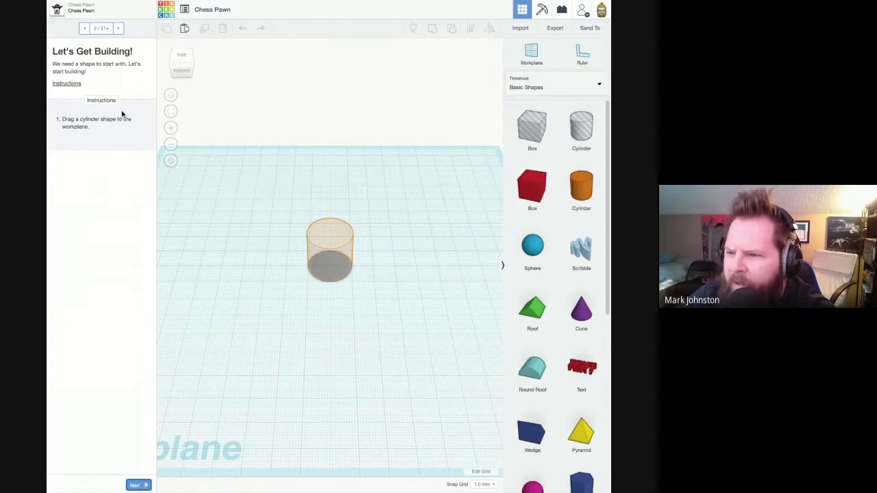
drag(577, 197, 328, 277)
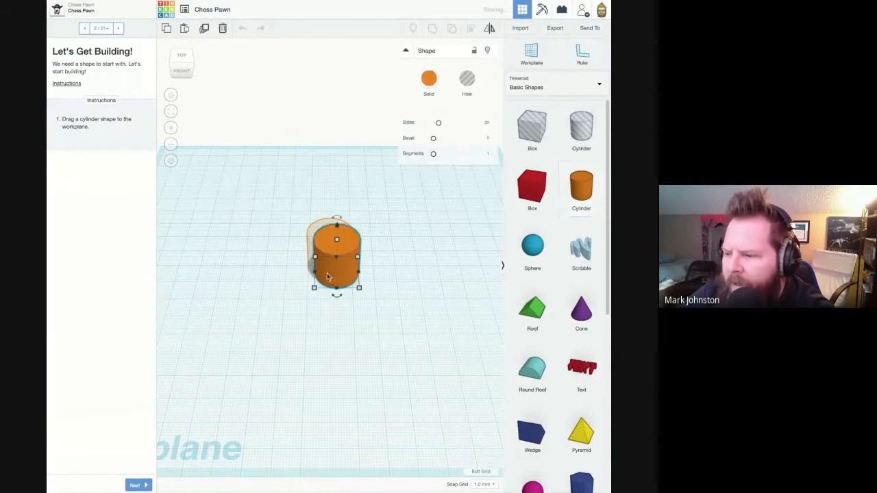
- Set the cylinder's sides to 64 for a smoother outline and check it from several angles
click(181, 57)
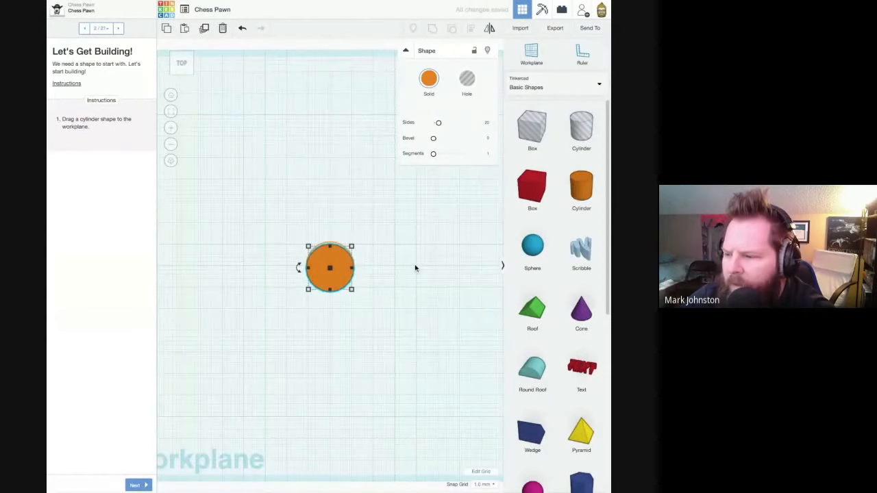
key(f)
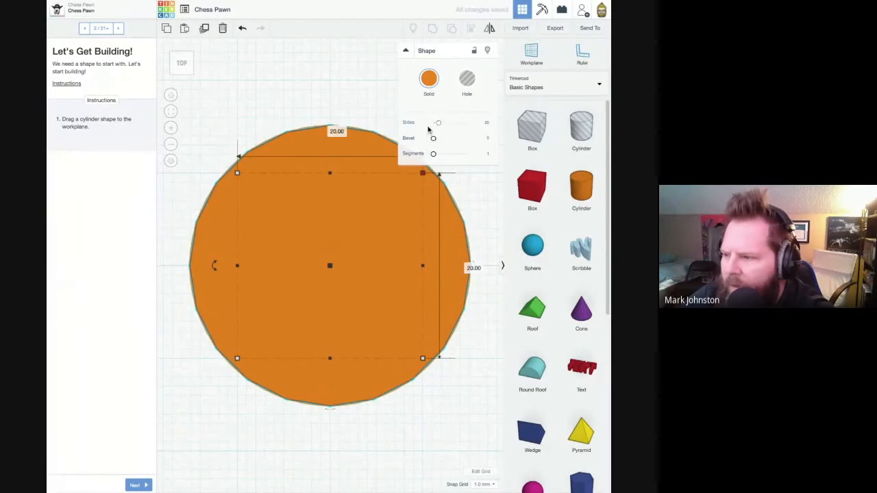
mouse_move(439, 123)
mouse_down()
mouse_move(466, 123)
mouse_move(433, 122)
mouse_up()
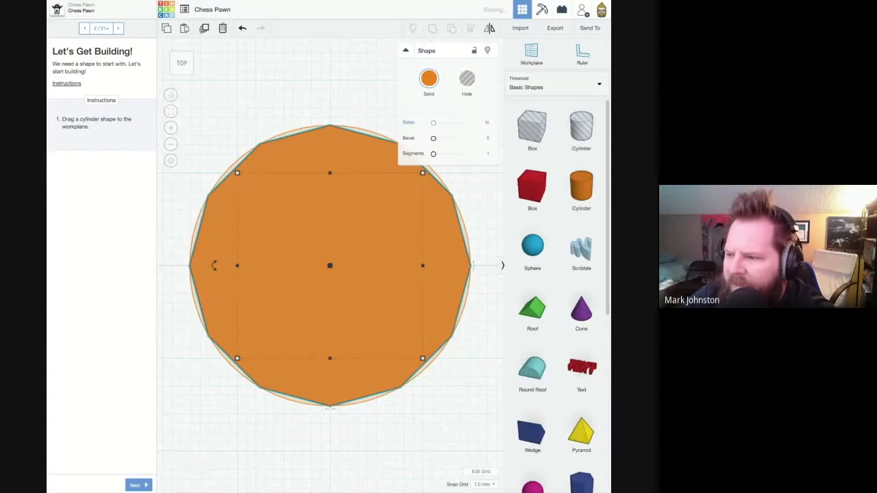
key(ctrl+z)
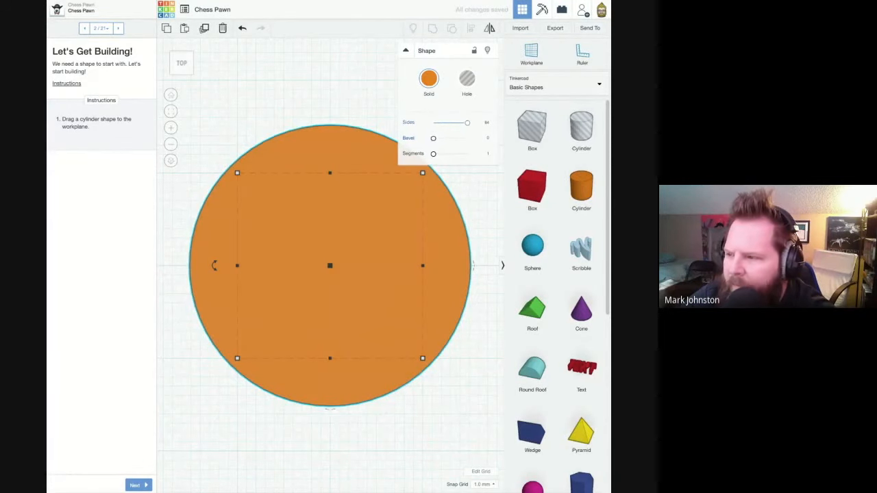
click(298, 93)
right_drag(268, 281, 268, 281)
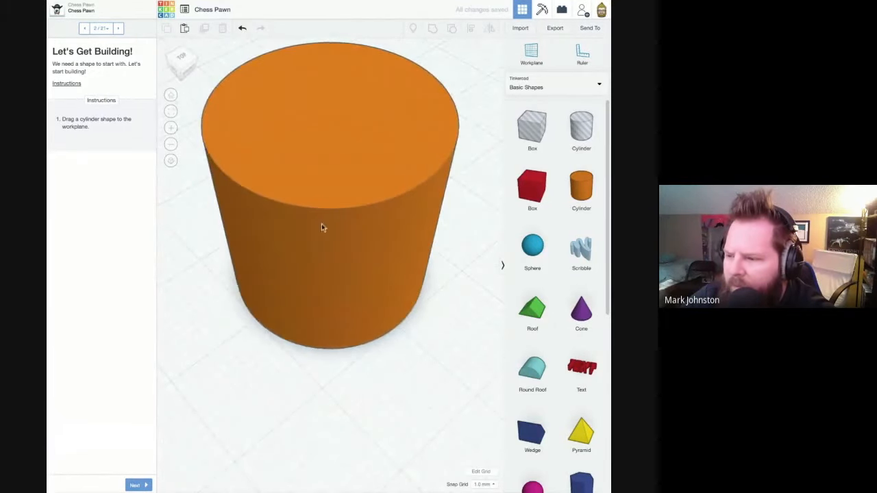
scroll(356, 237, up, 5)
scroll(356, 237, down, 6)
right_drag(383, 244, 270, 202)
- Advance to the "Adjust the Height" page and set the cylinder's height to 3 mm
click(134, 484)
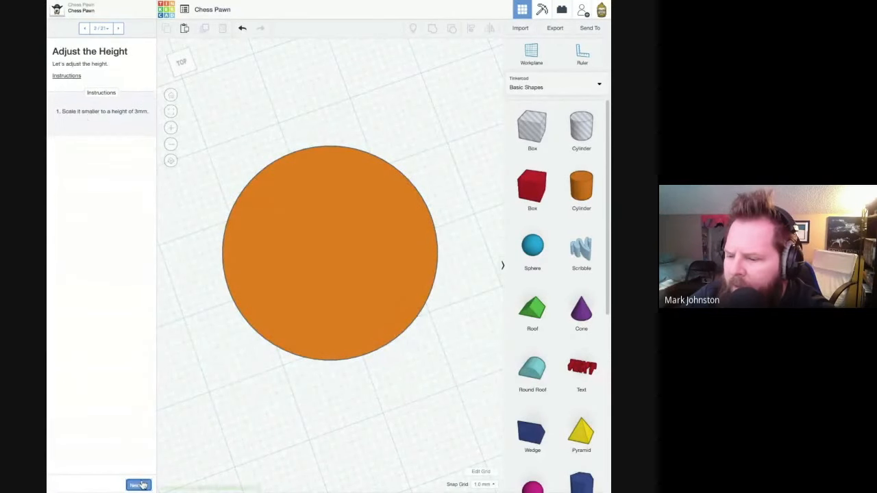
click(344, 224)
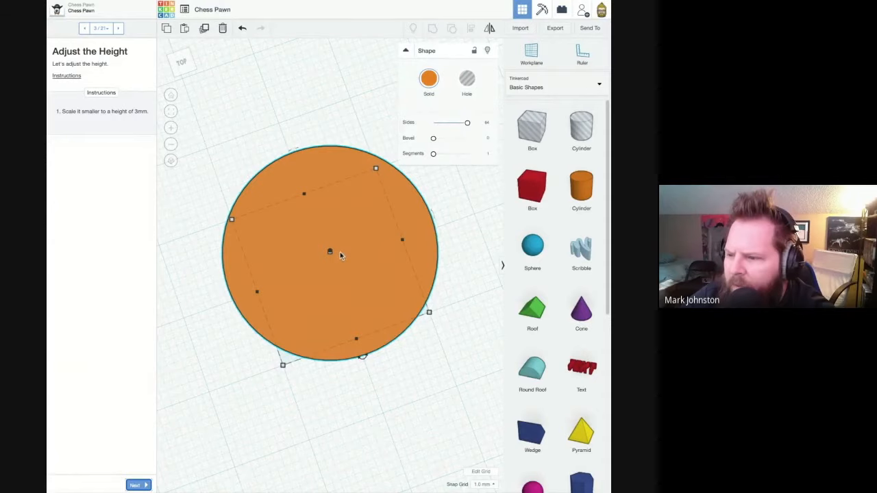
right_drag(271, 171, 299, 220)
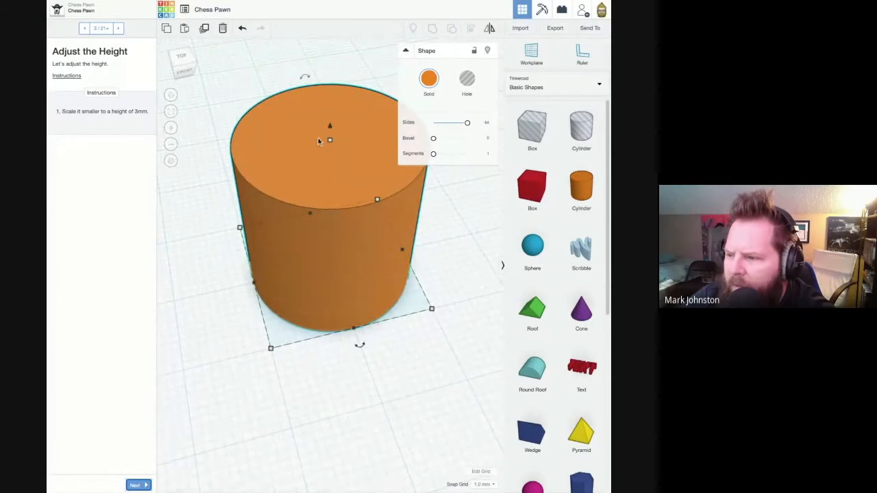
mouse_move(333, 143)
click(372, 211)
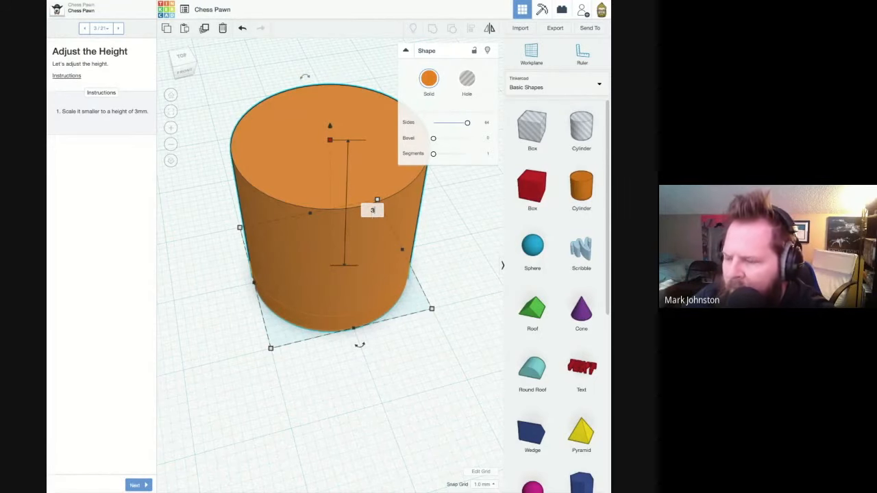
key(Return)
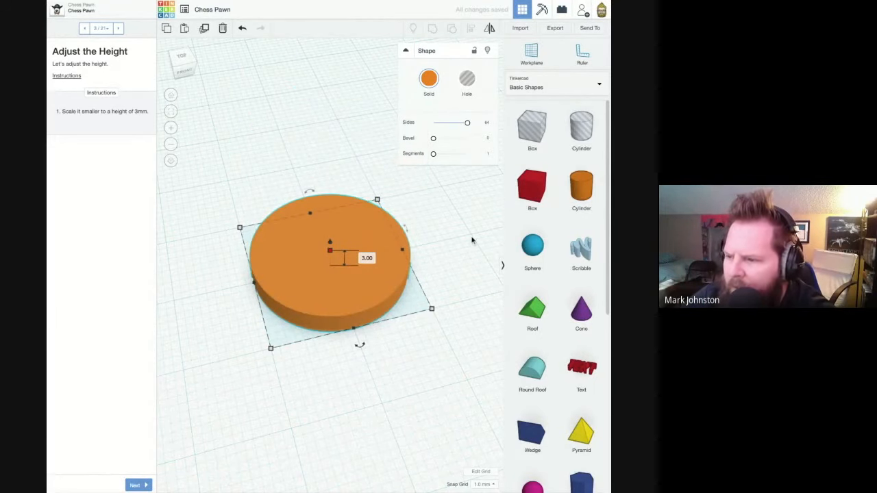
click(455, 243)
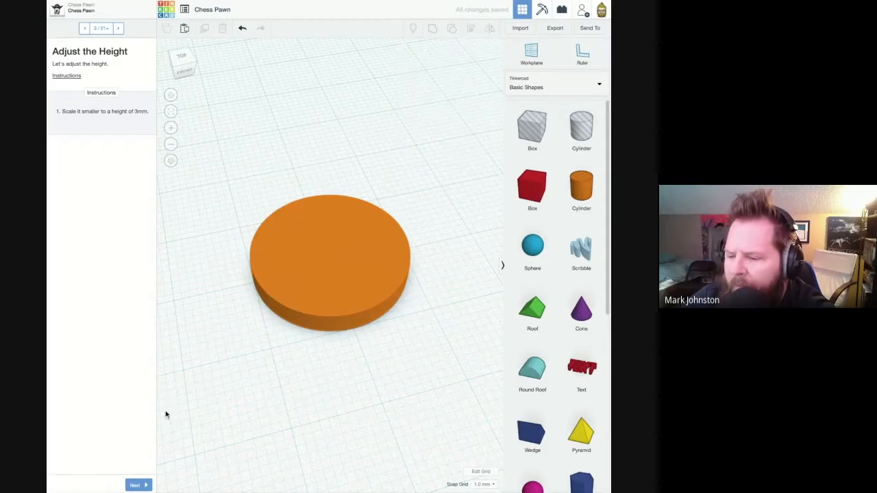
- Advance to the "Add a Workplane" page and place a new workplane on the cylinder's top face
click(135, 485)
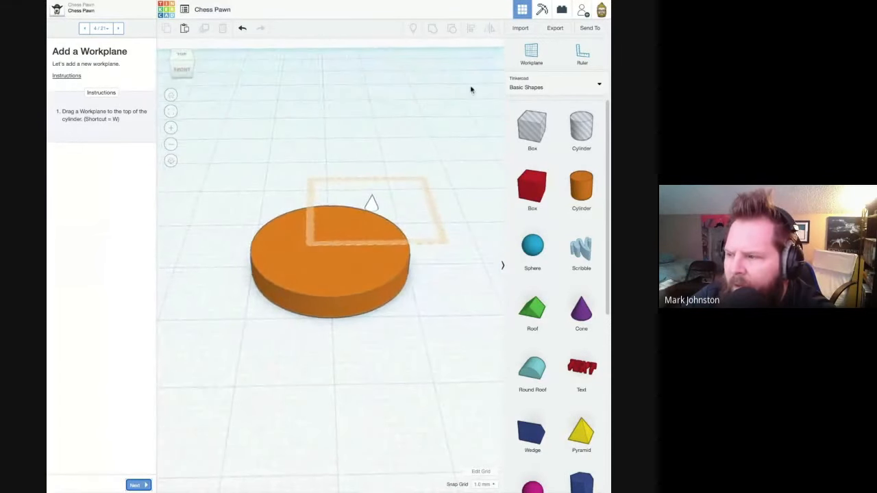
click(532, 57)
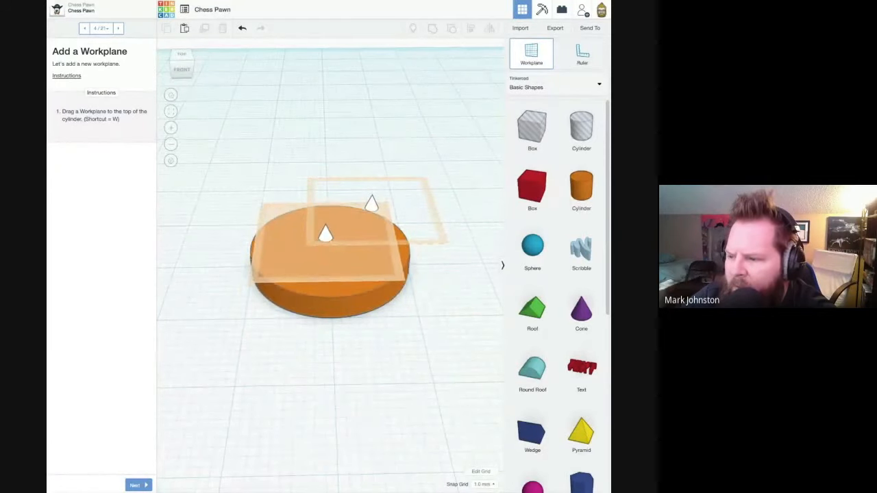
click(327, 239)
- Examine how the new workplane sits on the cylinder, viewing it edge-on from the front and at an angle from above
right_drag(307, 348, 307, 349)
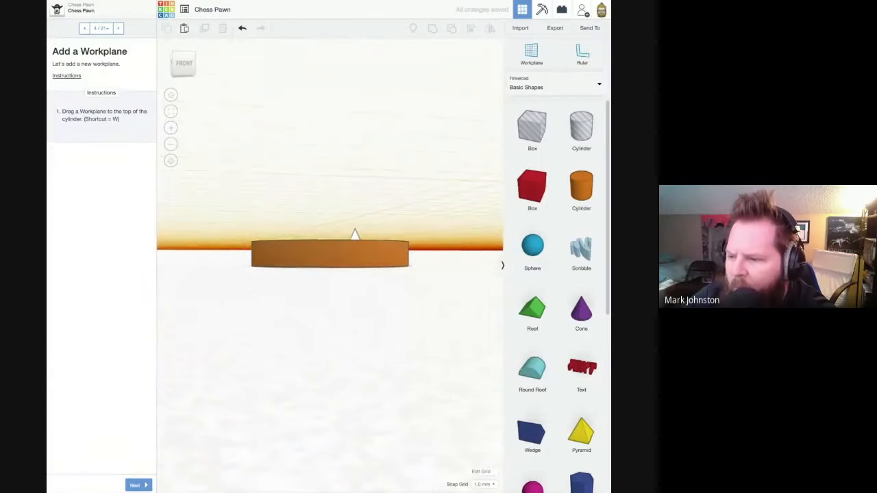
scroll(330, 266, up, 5)
scroll(330, 266, down, 10)
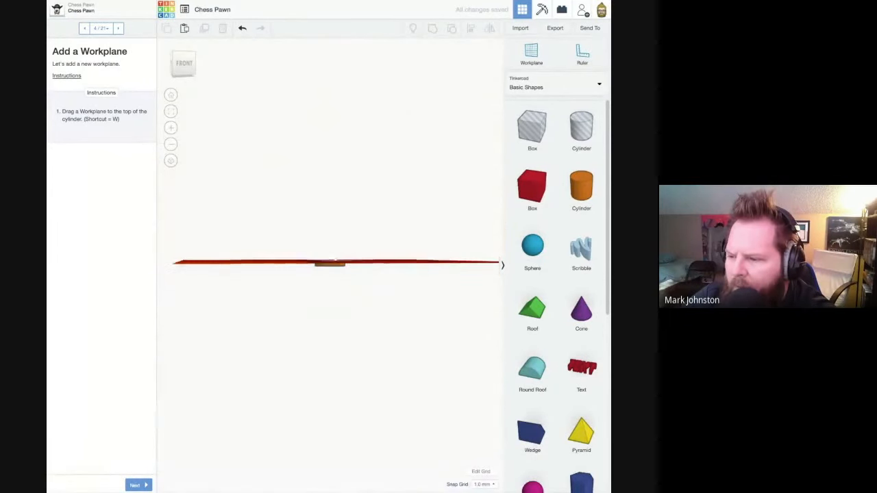
scroll(330, 266, up, 5)
right_drag(331, 266, 376, 308)
scroll(341, 280, up, 5)
scroll(368, 282, up, 2)
scroll(367, 282, down, 5)
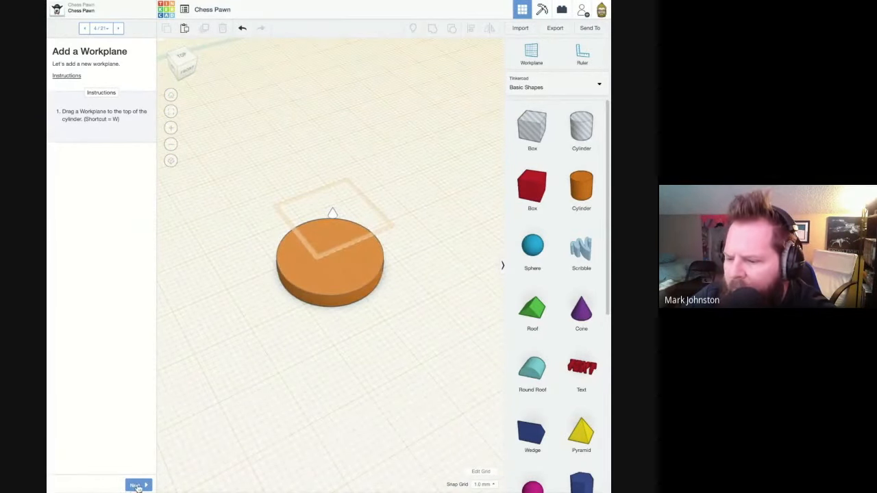
- Advance to "Grab Another Shape", place a cone on top of the cylinder, and set the cone's sides to 64
click(137, 485)
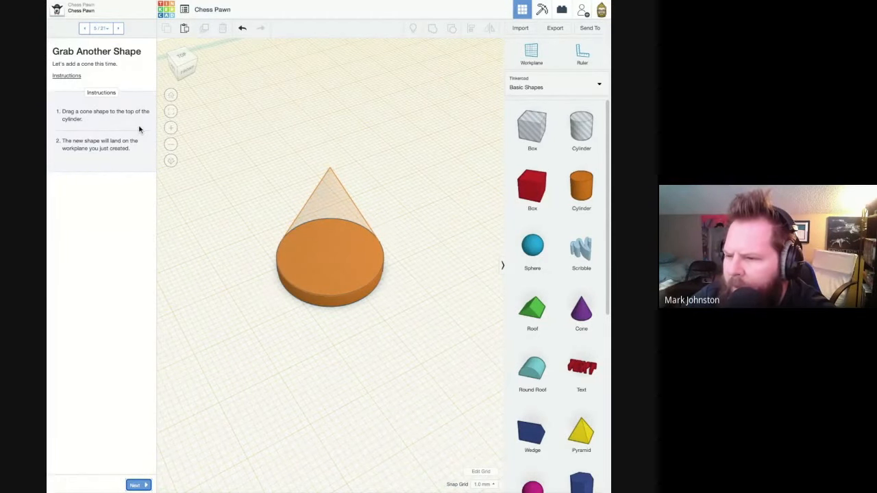
drag(581, 313, 328, 262)
click(184, 57)
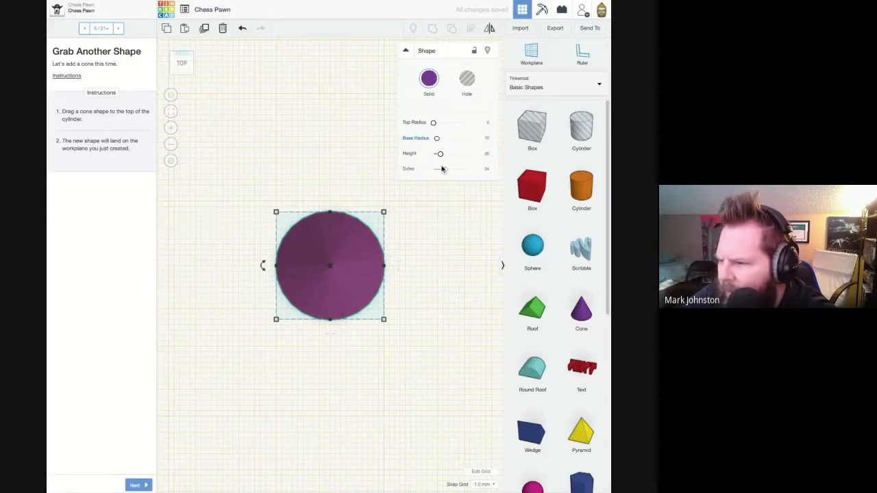
drag(446, 170, 469, 170)
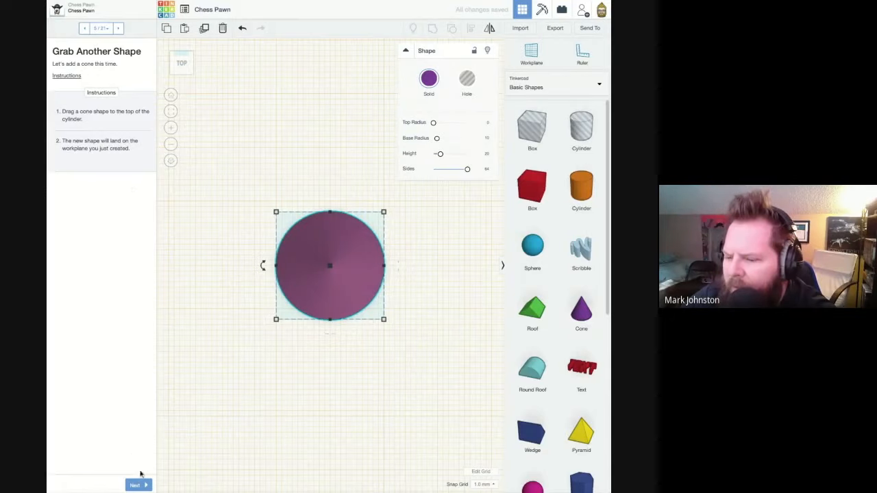
- Advance to the "Make It a Bit Shorter" page and set the cone's height to 11 mm
click(138, 484)
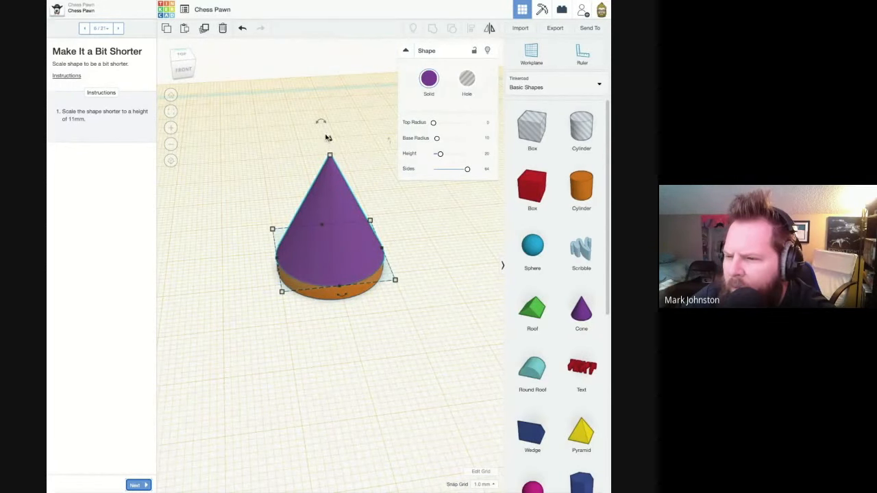
mouse_move(331, 159)
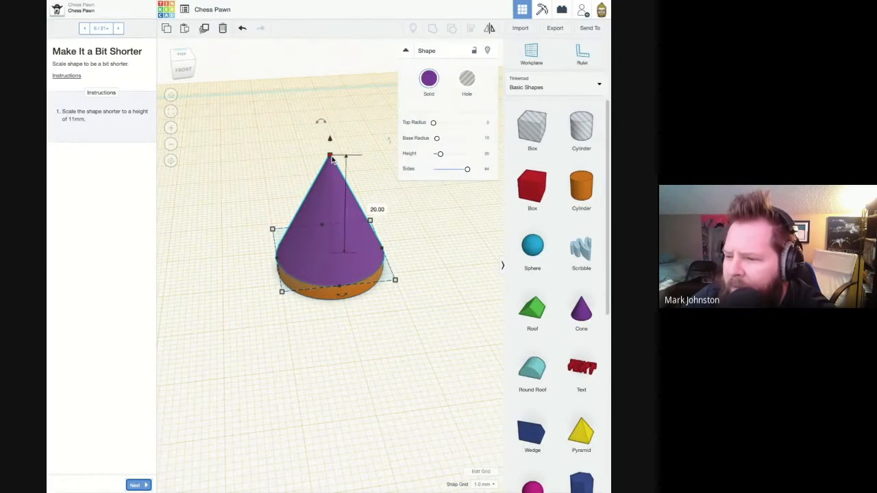
click(375, 209)
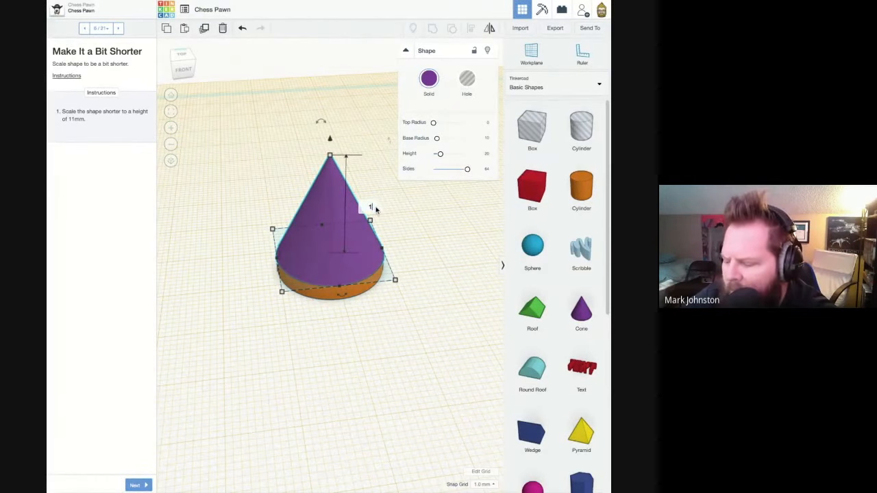
text(11)
key(Return)
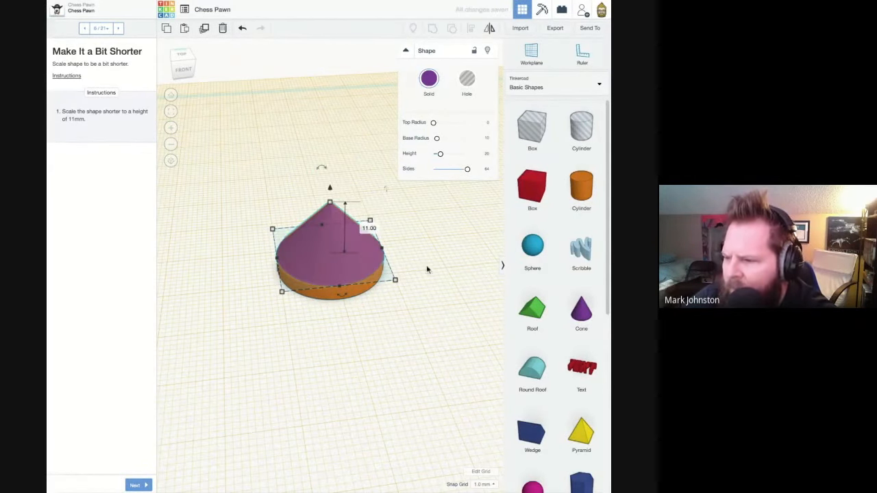
click(431, 265)
- Advance to the "Add a Sphere Shape" page and place a sphere on the target outline over the cone
click(145, 485)
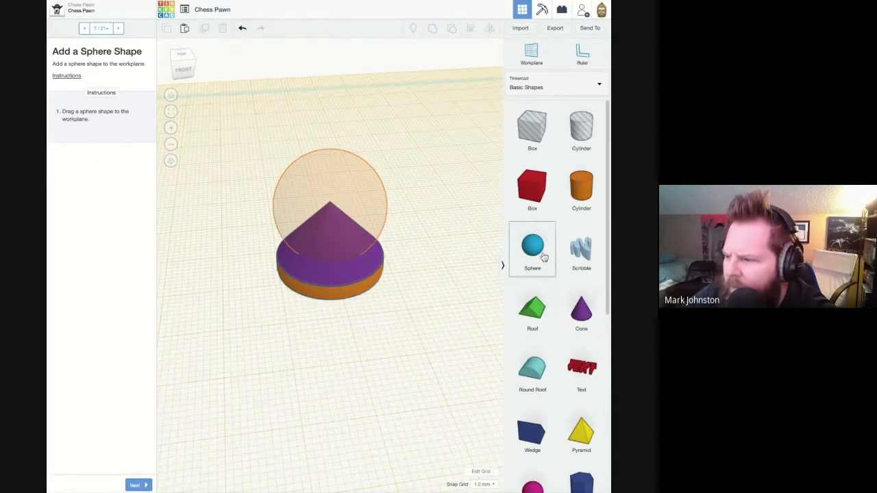
drag(541, 248, 329, 254)
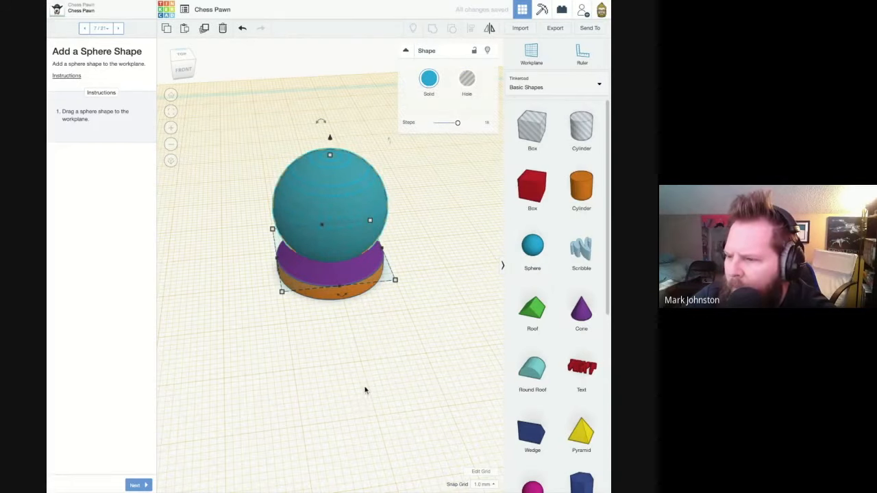
right_drag(364, 385, 387, 381)
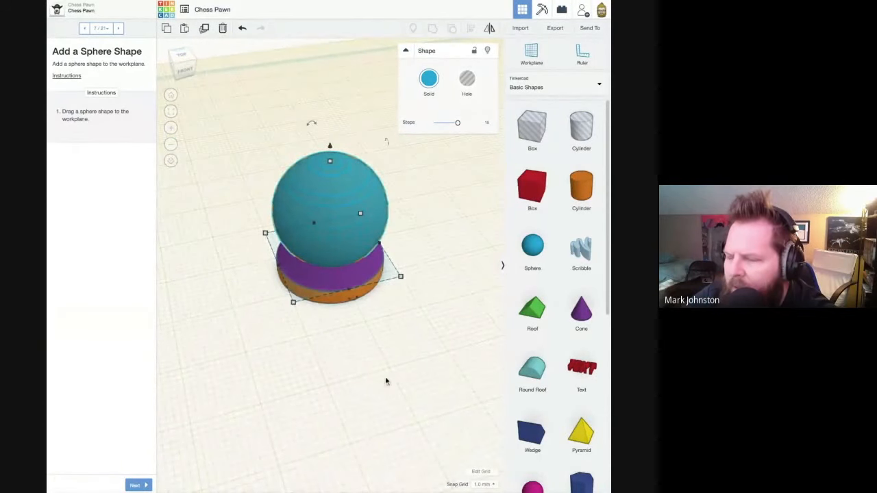
- Examine the sphere over the cone in an orthographic side view and advance to the "Squish It!" page
right_drag(398, 342, 398, 323)
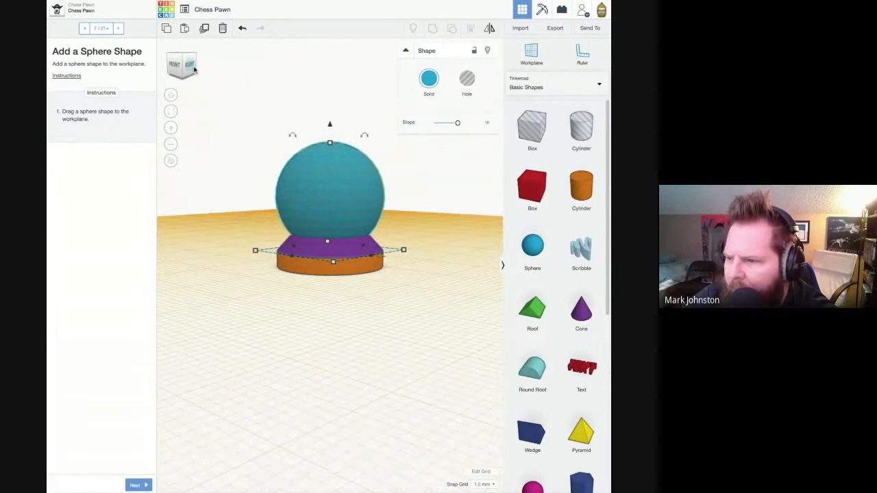
click(189, 64)
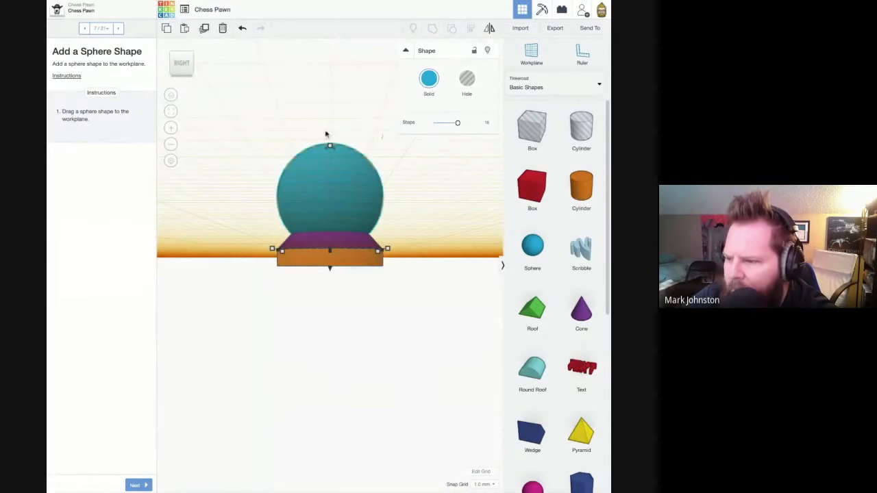
click(172, 162)
scroll(348, 165, up, 3)
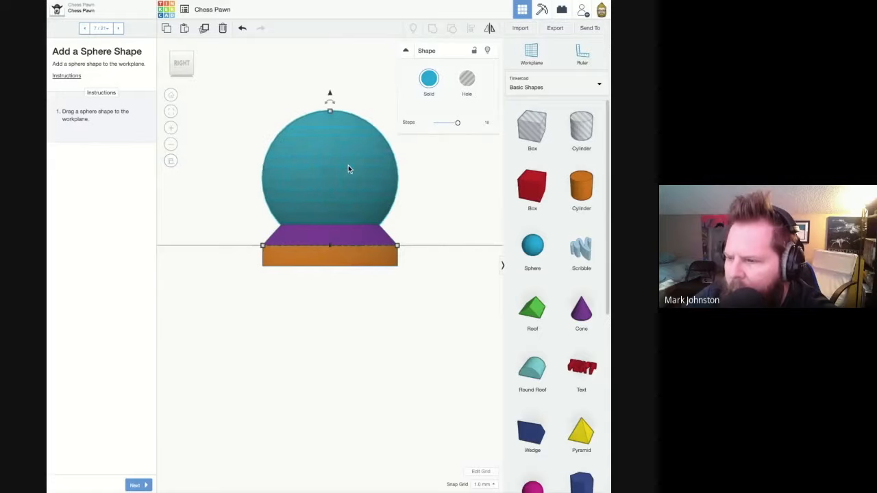
middle_drag(349, 165, 352, 238)
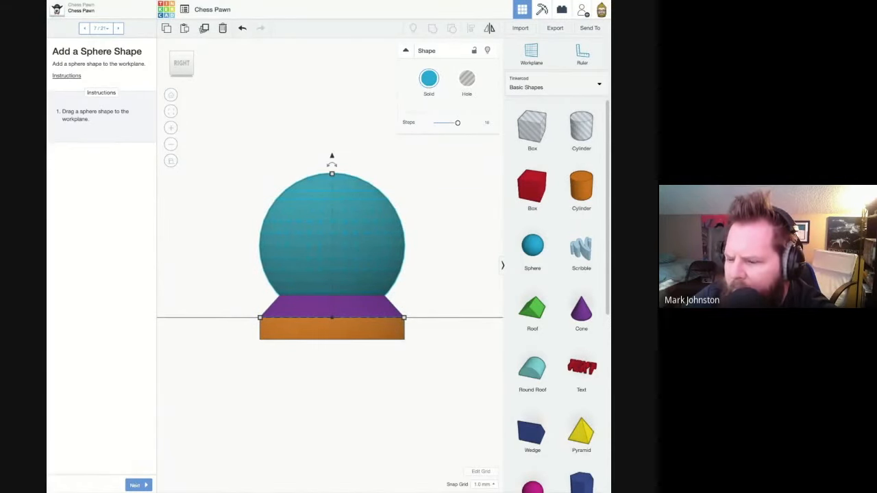
click(136, 485)
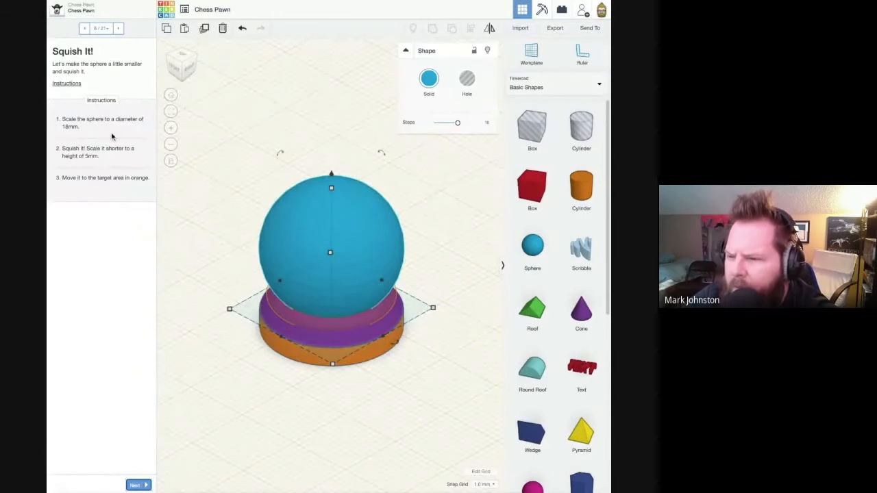
- Try scaling the sphere non-uniformly from one corner to about 12 by 35 mm, and undo it
right_drag(335, 276, 356, 288)
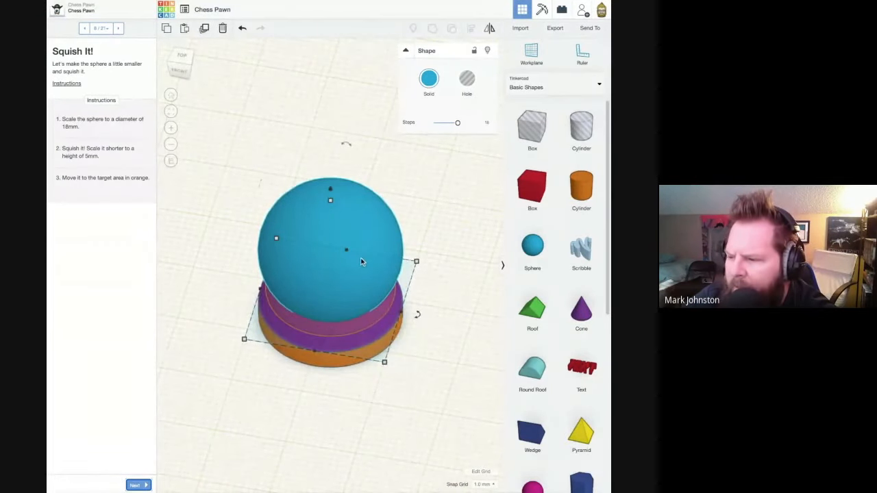
click(398, 176)
click(375, 207)
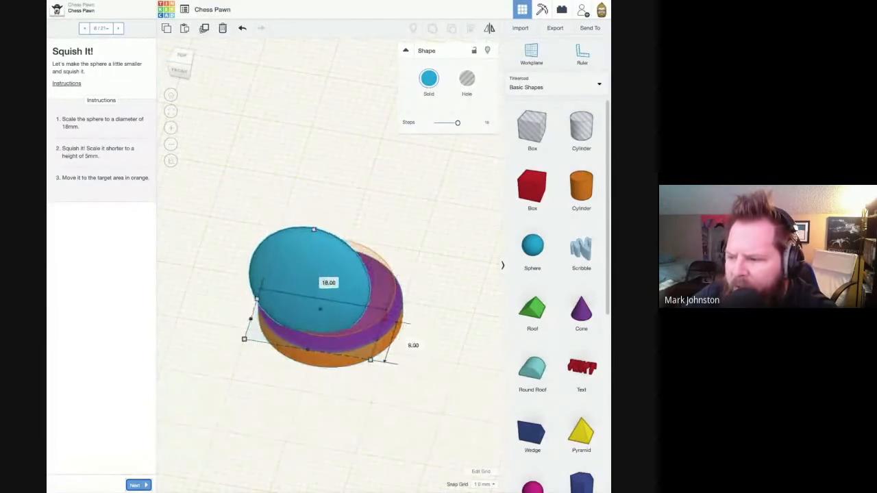
drag(384, 320, 384, 177)
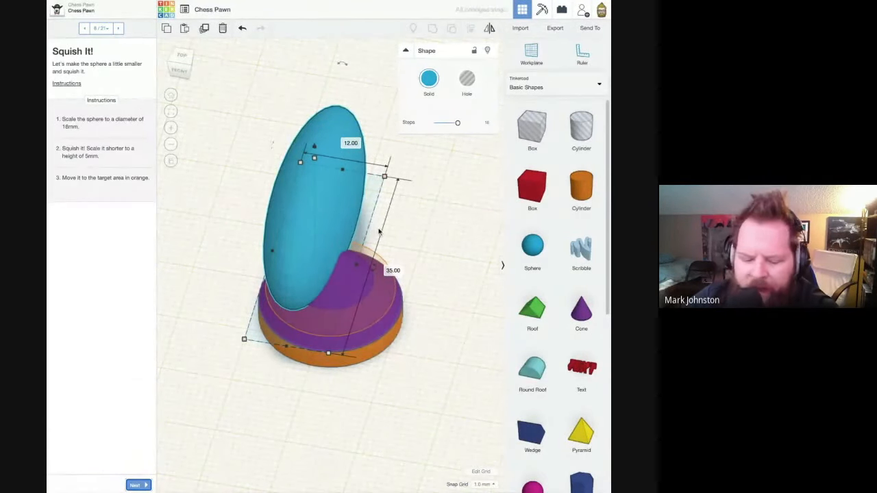
key(ctrl+z)
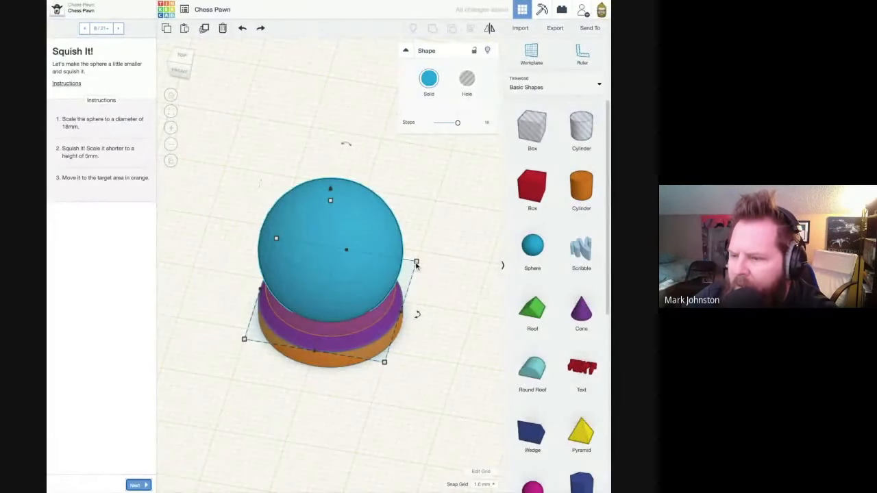
- Scale the sphere uniformly to an 18 mm diameter, keeping it centred over the cone
drag(417, 264, 353, 319)
drag(364, 284, 382, 277)
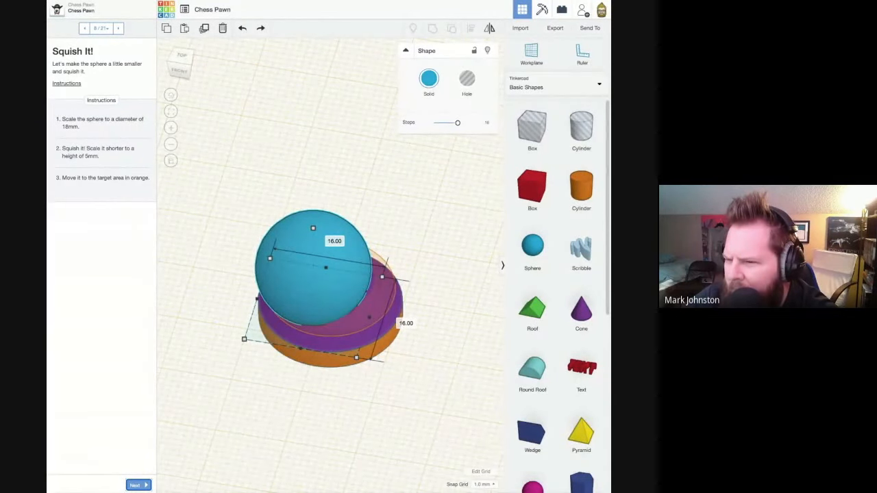
drag(382, 276, 399, 268)
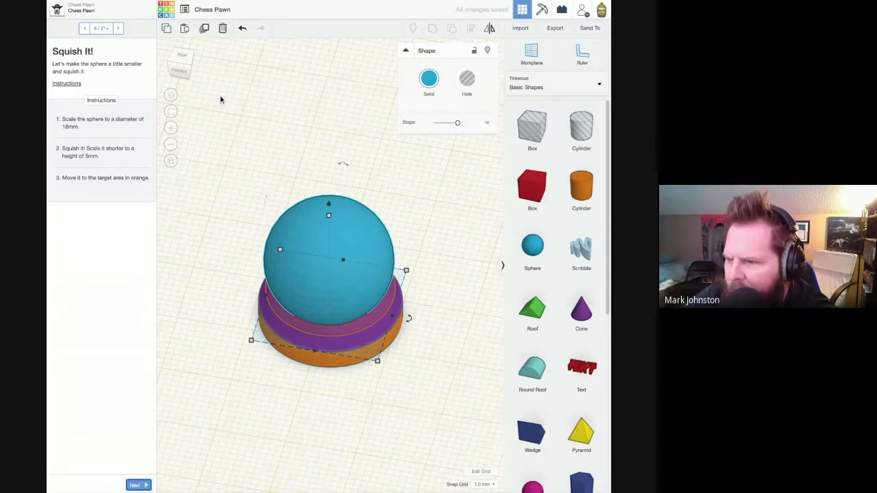
- Squash the sphere to a height of 5 mm and check it against the target area
click(183, 58)
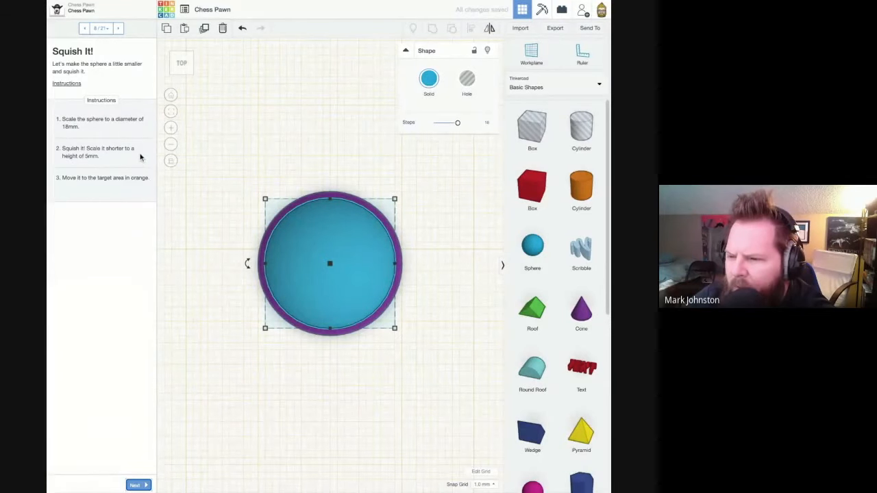
click(182, 80)
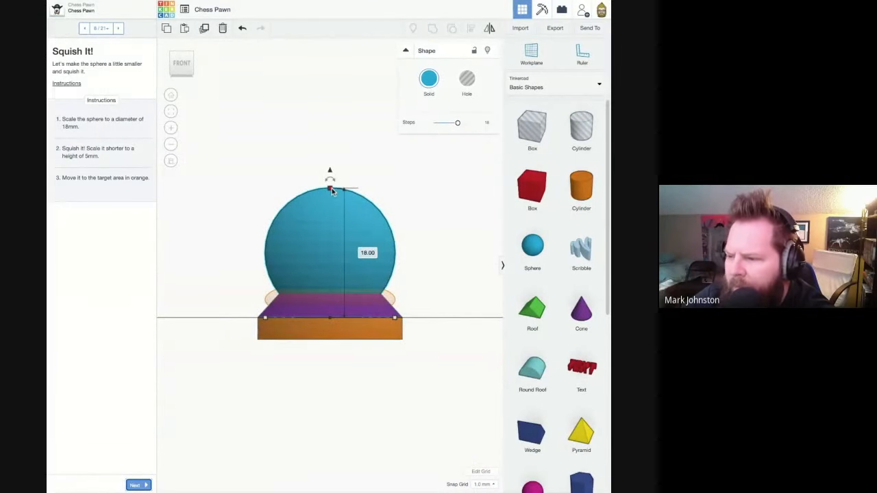
click(370, 254)
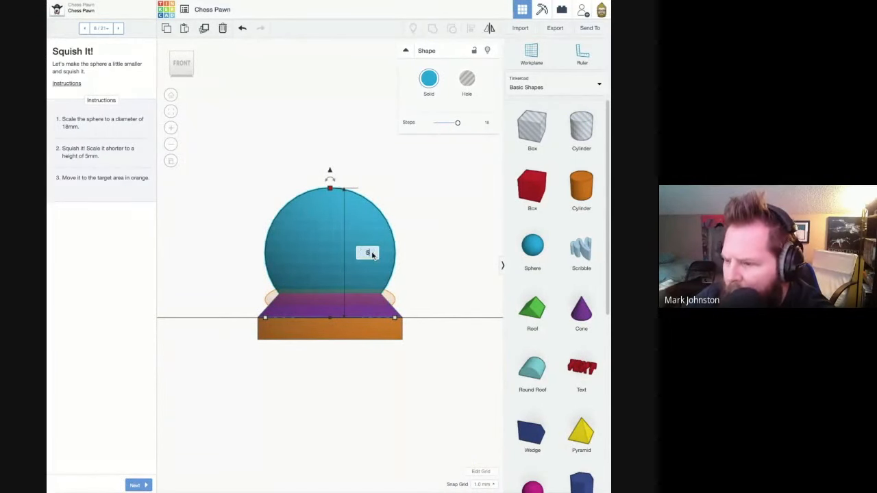
text(5)
key(Return)
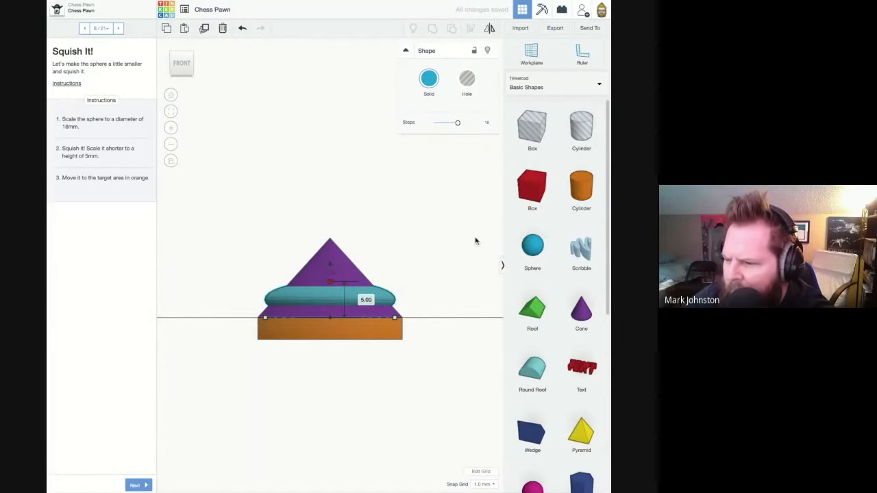
click(454, 253)
right_drag(453, 253, 294, 319)
right_drag(229, 343, 229, 344)
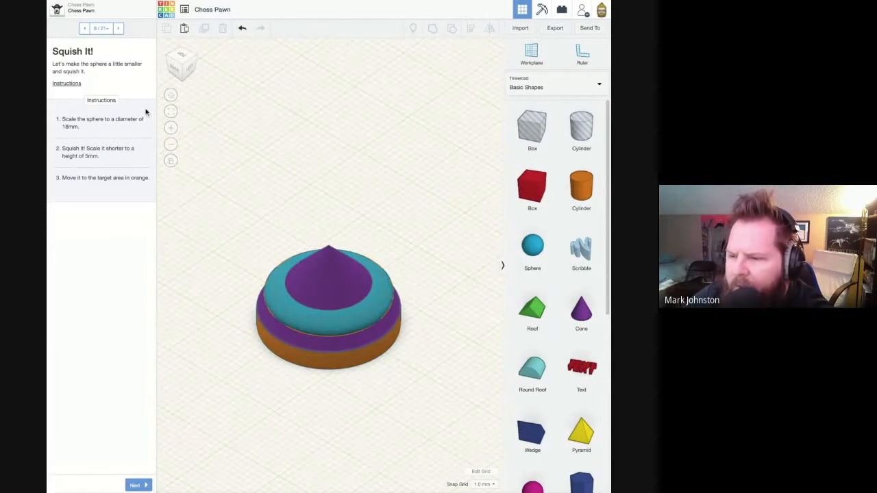
- Advance to the "Add Another Cone Shape" page and place a second cone on the workplane beside the stacked shapes
click(136, 485)
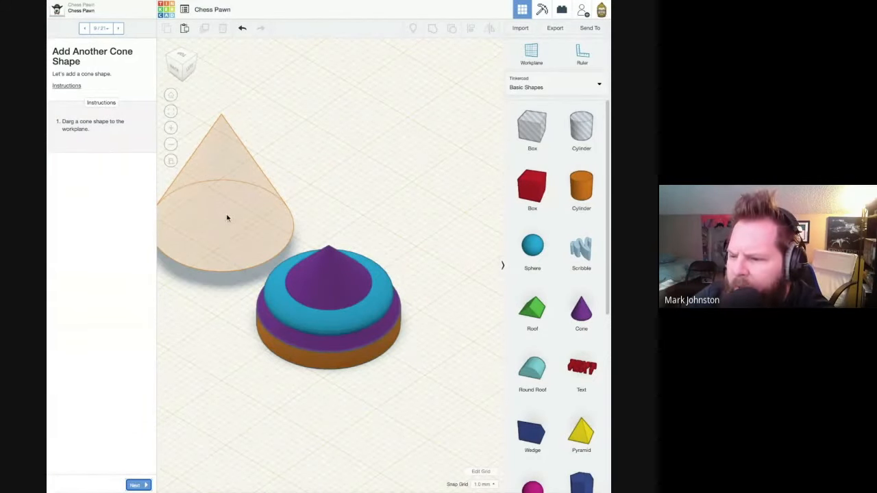
drag(581, 312, 222, 233)
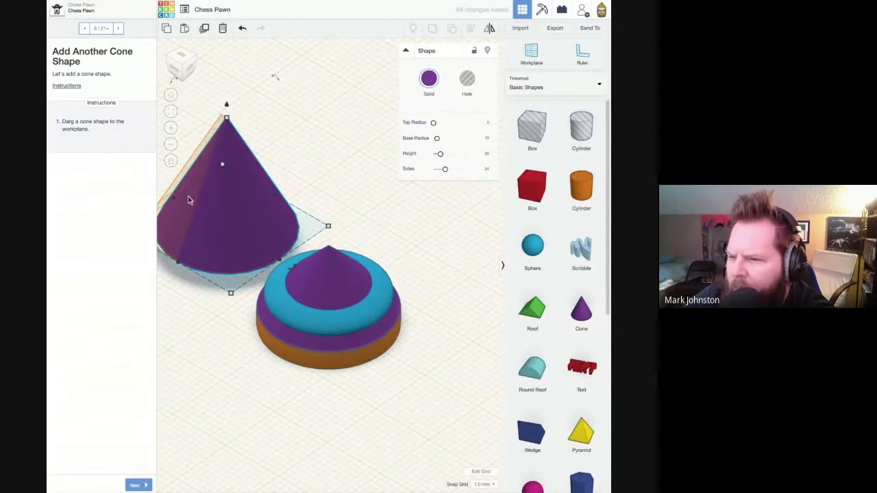
- Advance to the "Tweak the Cone" page and set both base dimensions of the new cone to 14 mm
click(141, 485)
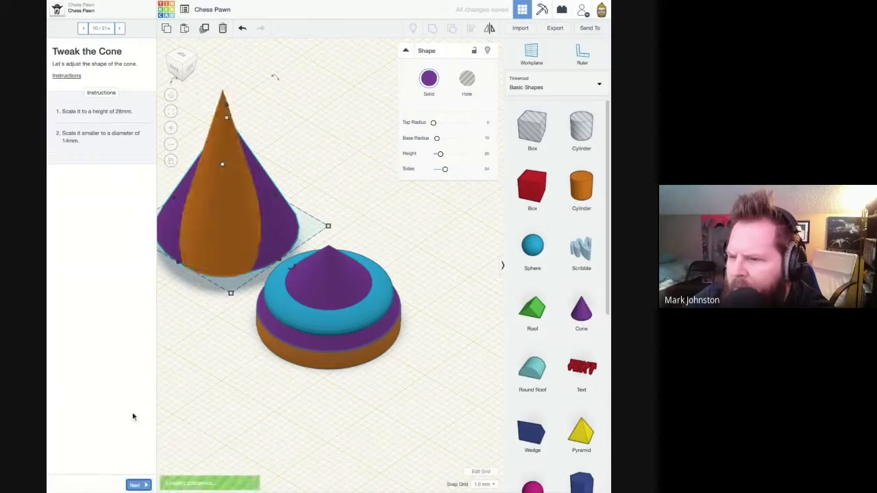
right_drag(200, 176, 253, 185)
middle_drag(253, 186, 309, 187)
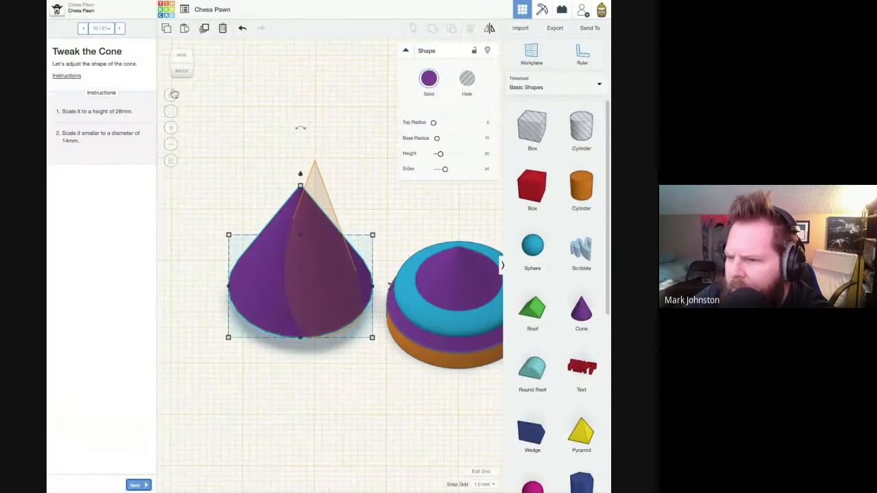
mouse_move(229, 340)
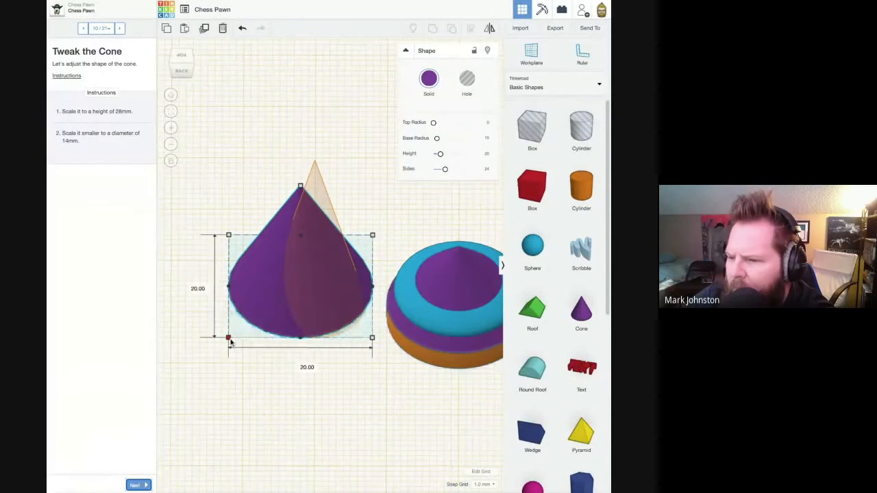
click(303, 366)
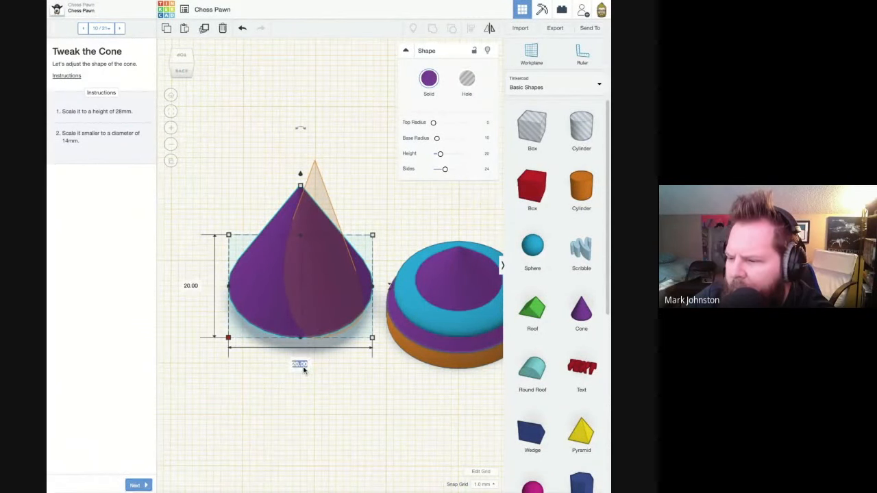
text(14)
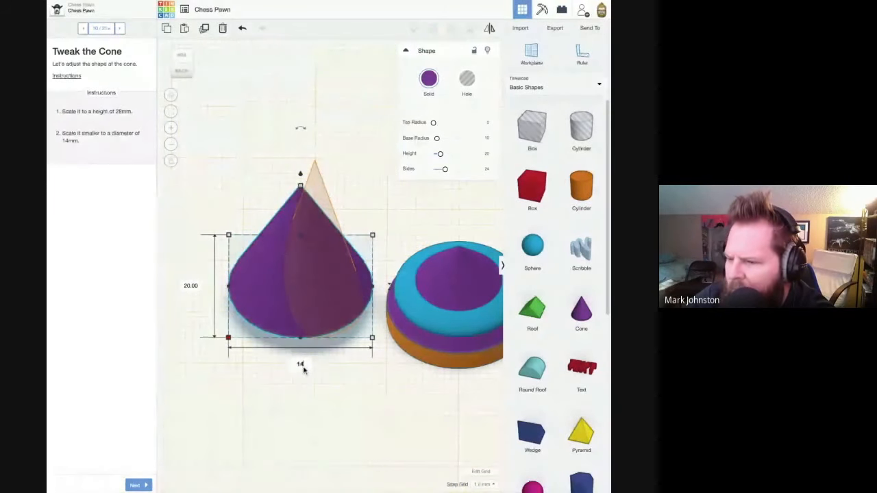
key(Return)
click(233, 286)
text(14)
key(Return)
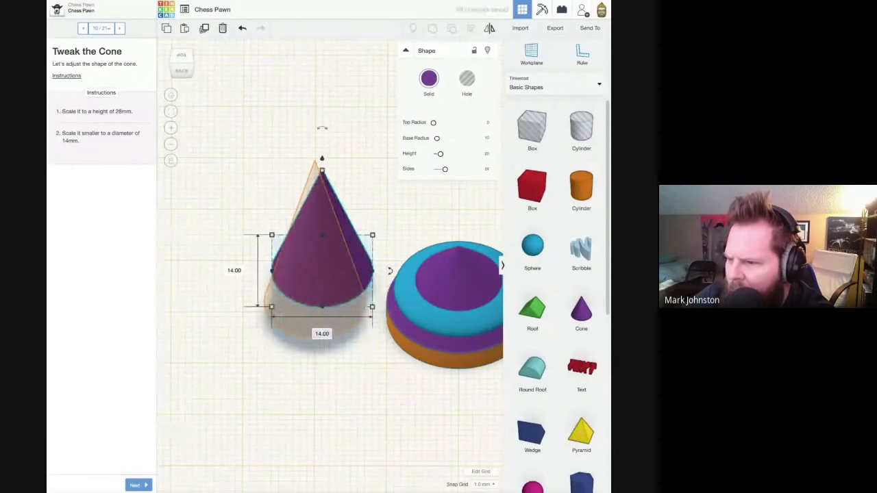
- Nudge the new cone along the workplane until its base lines up with the target outline
key(Down)
key(Down)
key(Down)
key(Down)
key(Down)
key(Down)
key(Left)
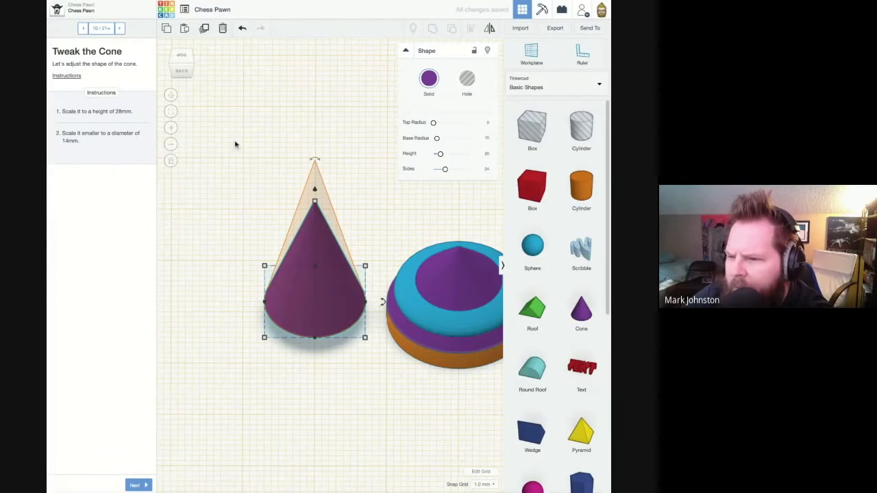
- Set the new cone's height to 28 mm and check that it fills the target outline
mouse_move(314, 204)
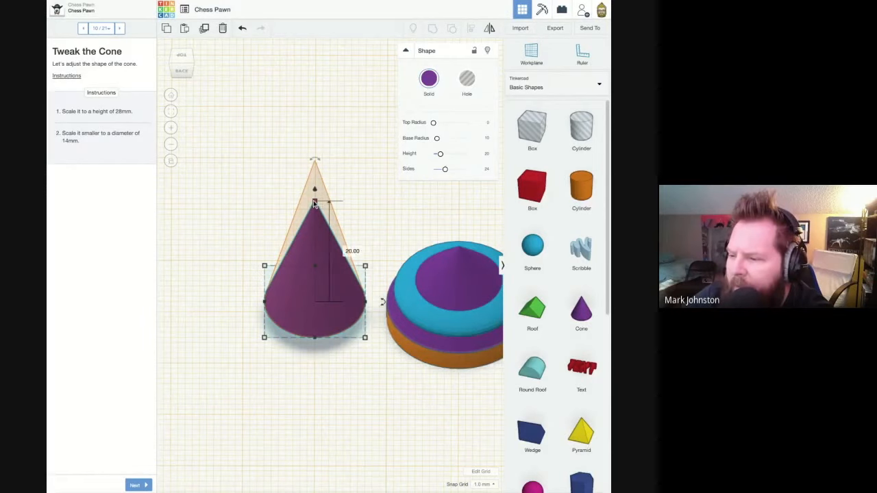
click(354, 252)
text(28)
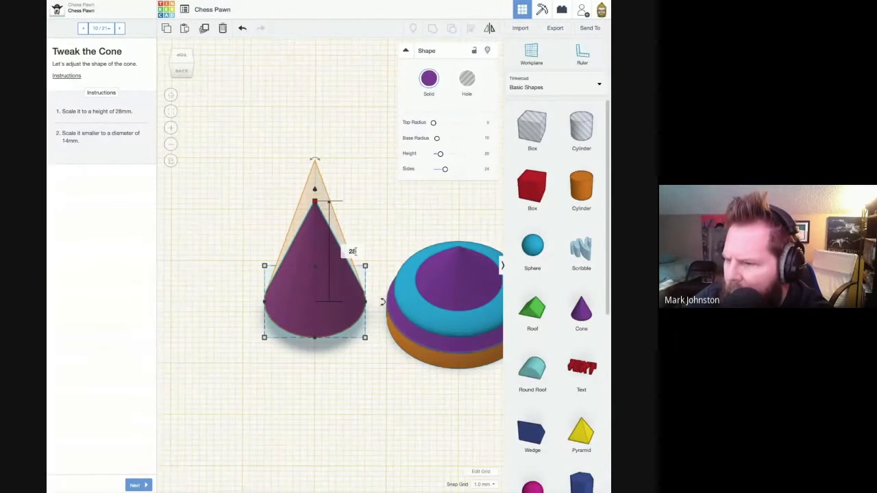
key(Return)
click(271, 179)
right_drag(272, 178, 367, 273)
click(321, 270)
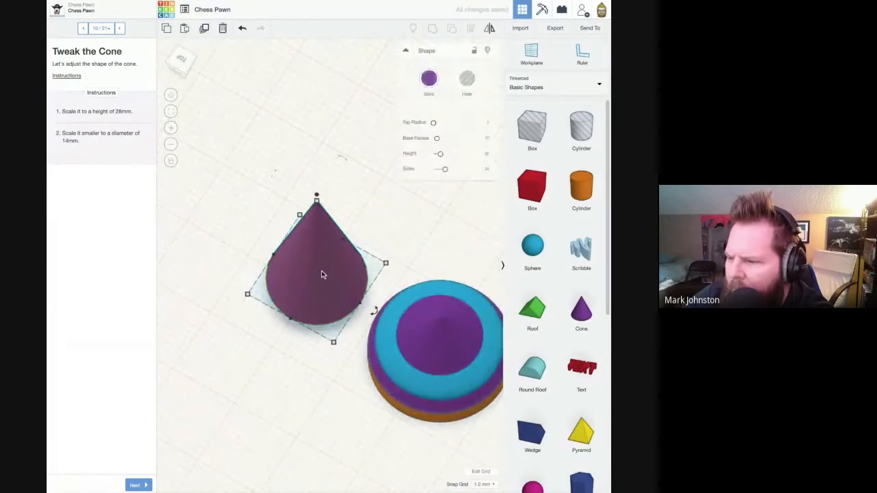
- Set the selected cone's number of sides to 64 and deselect it
drag(448, 171, 472, 170)
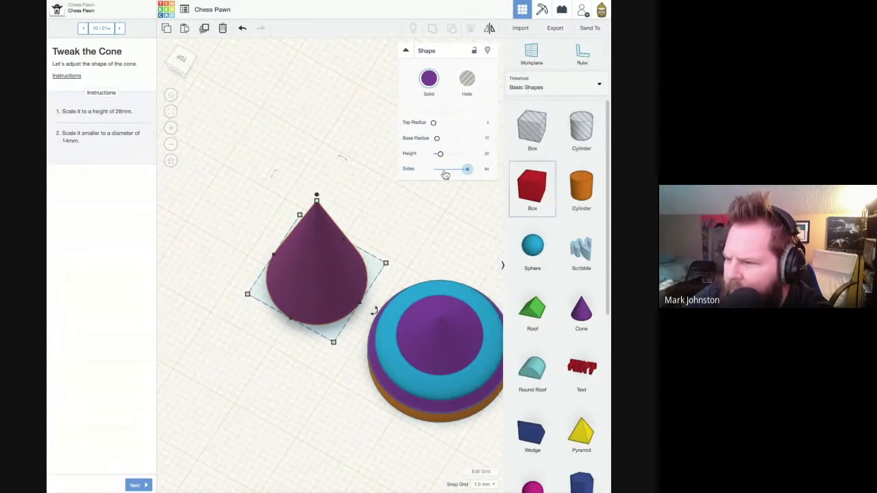
click(409, 233)
right_drag(392, 245, 302, 187)
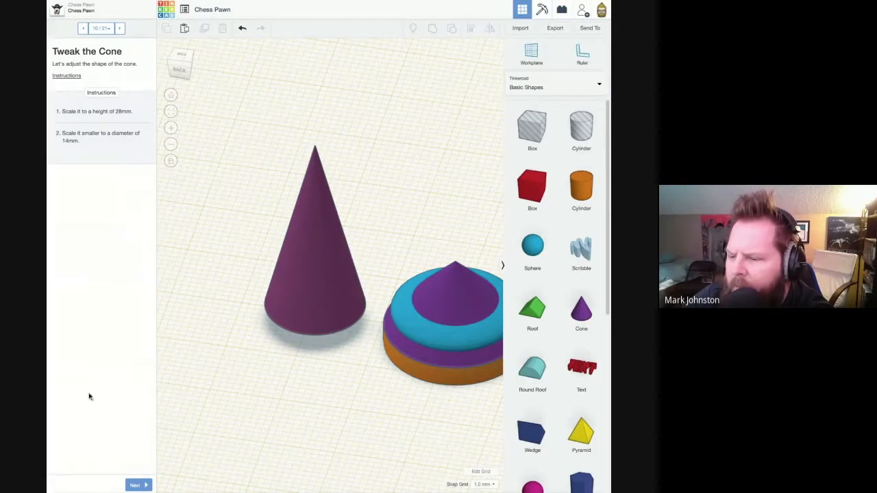
- Advance to the "Position the Cone" page and move the tall cone along the workplane until it is centred on the stacked shapes
click(137, 485)
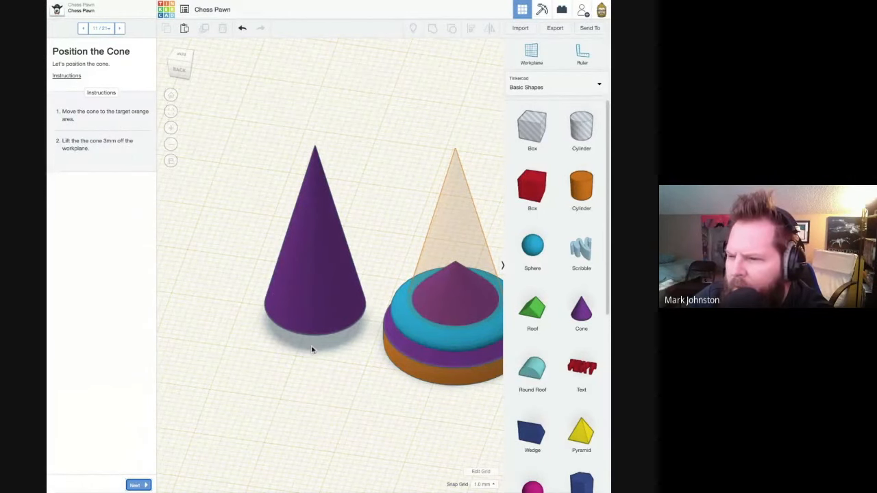
click(304, 313)
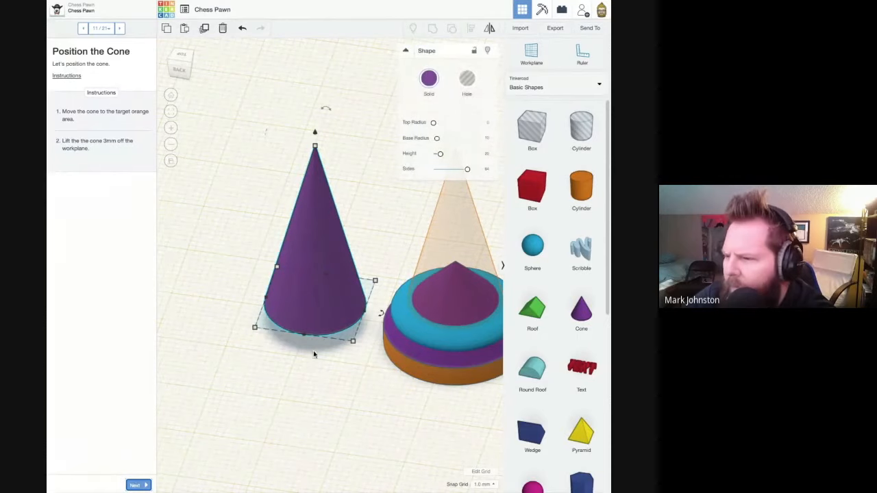
click(178, 56)
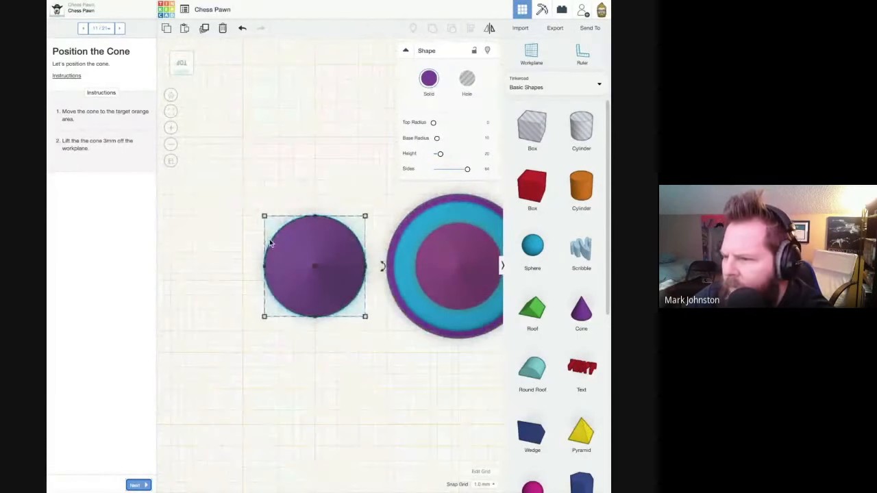
key(Right)
key(Right)
key(Right)
key(Right)
key(Right)
key(Right)
key(Right)
key(Right)
key(Right)
key(Right)
key(Right)
key(Right)
key(Right)
key(Right)
key(Right)
key(Right)
key(Right)
key(Right)
key(Right)
key(Right)
key(Right)
key(Right)
key(Right)
key(Right)
key(Right)
key(Right)
key(Right)
key(Right)
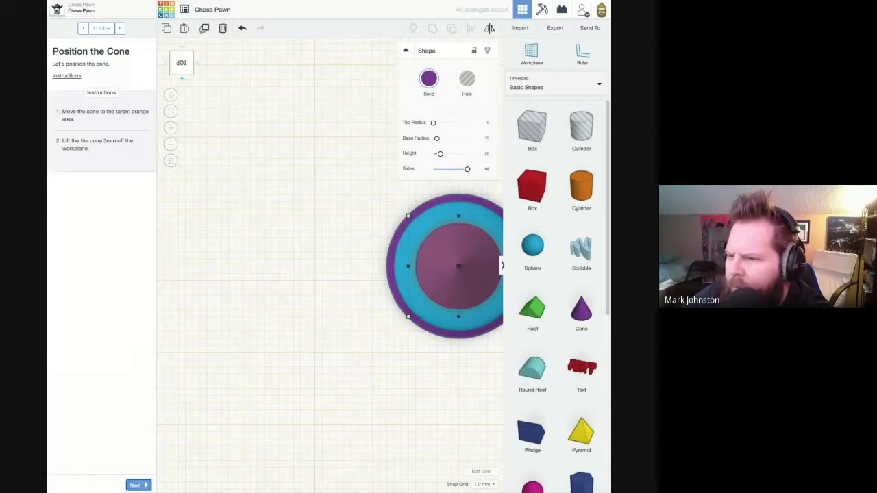
- Lift the tall cone 3 mm off the workplane so that it fills the target outline
click(181, 79)
key(f)
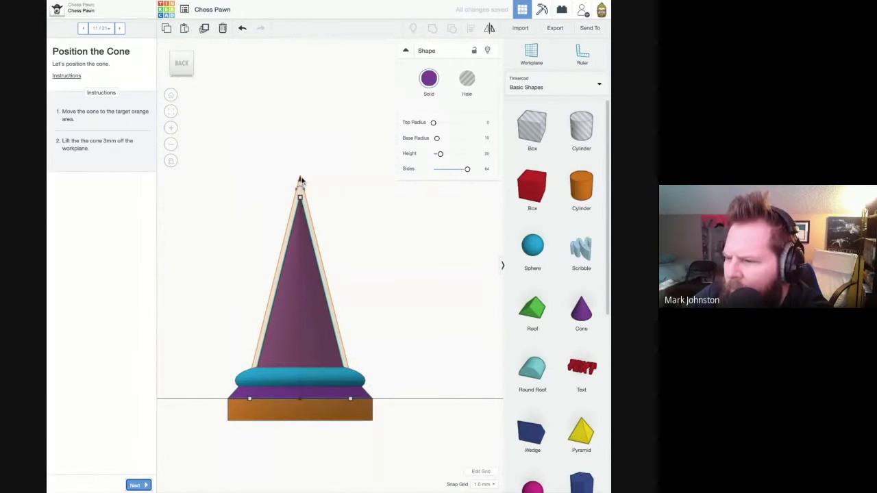
mouse_move(300, 181)
mouse_down()
mouse_move(299, 131)
mouse_move(300, 180)
mouse_move(299, 164)
mouse_up()
click(326, 172)
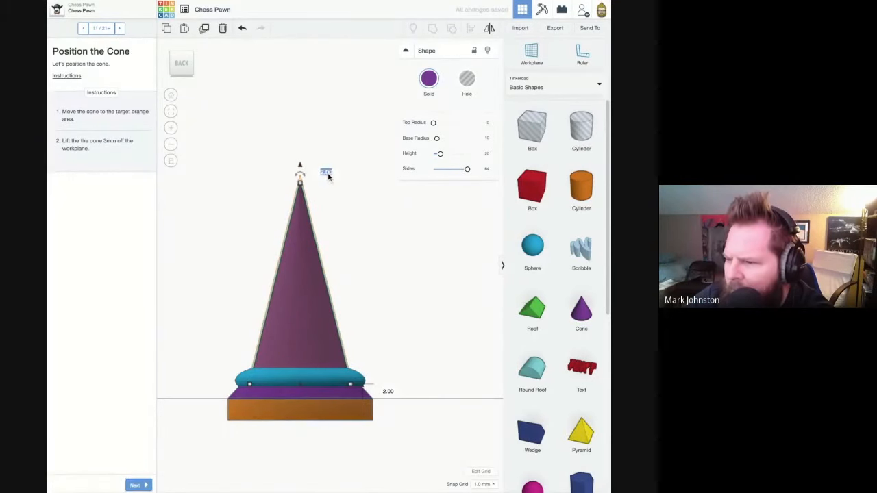
text(3)
key(Return)
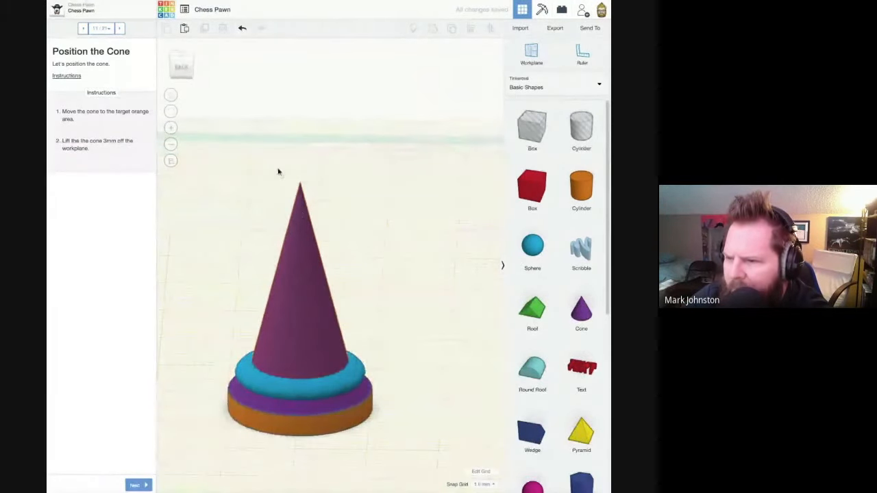
- Advance to the "Add Another Cone" page and place a third cone with 64 sides in the target area beside the pawn
click(139, 485)
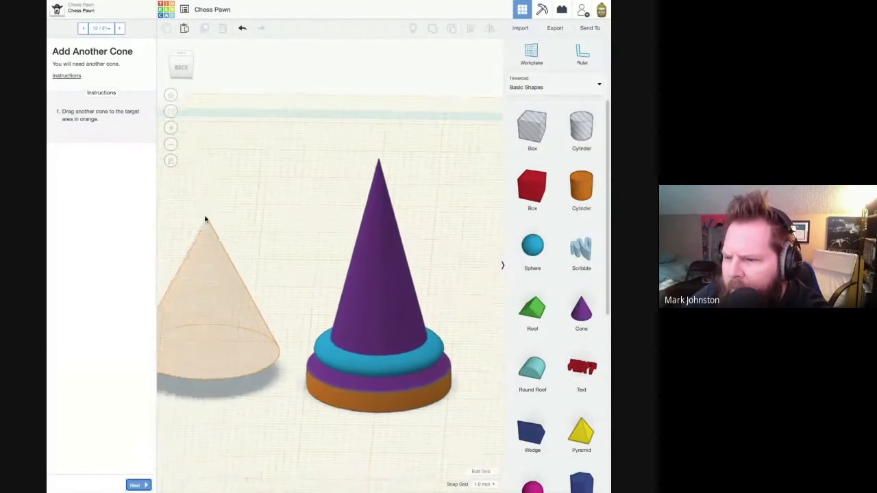
drag(587, 327, 266, 315)
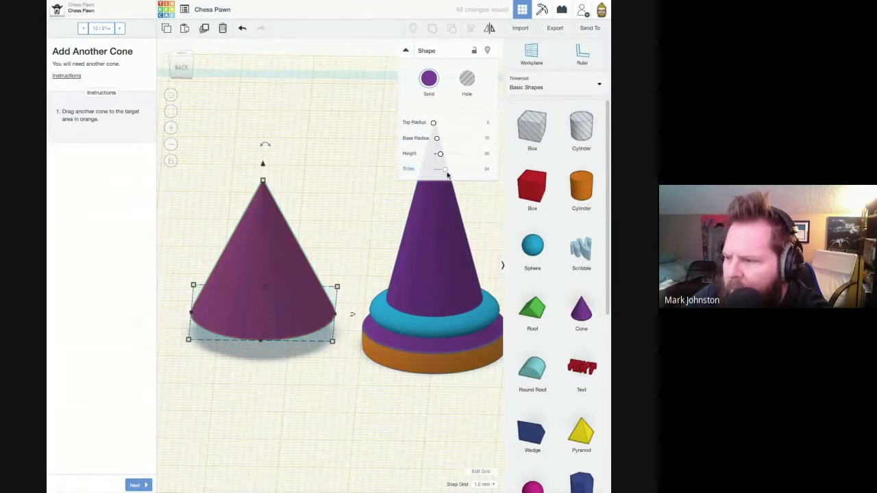
drag(445, 169, 468, 170)
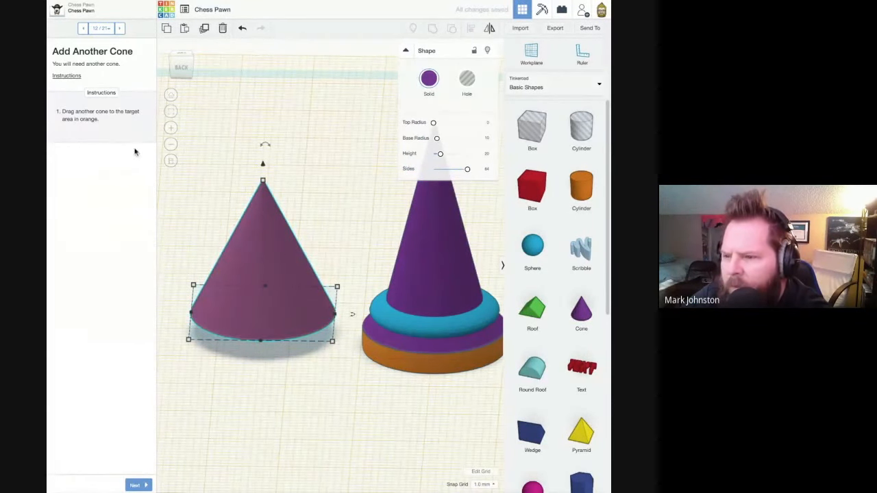
- Advance to the "Size the Cone" page and resize the new cone to a 12 mm diameter and a 19 mm height
click(135, 484)
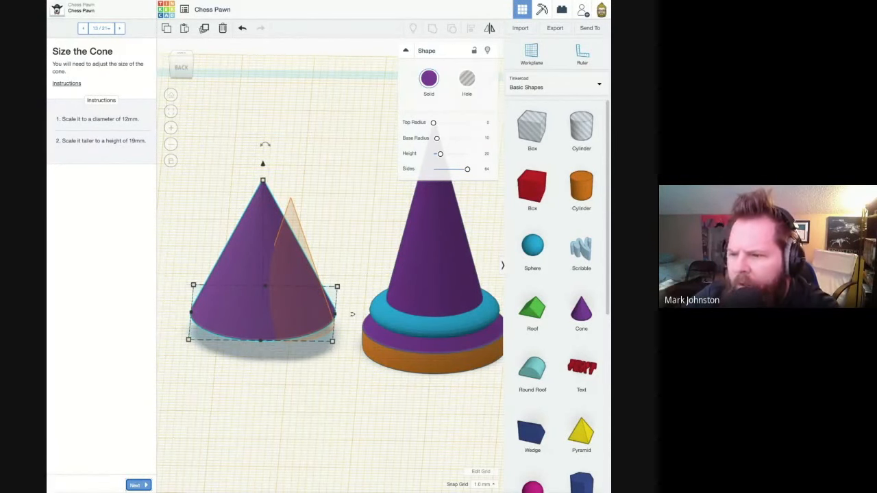
drag(188, 339, 248, 319)
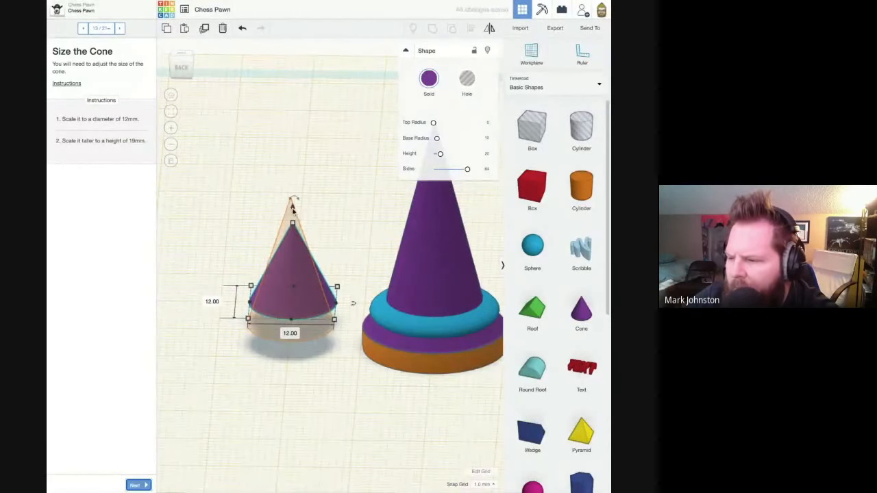
mouse_move(296, 230)
click(333, 265)
text(19)
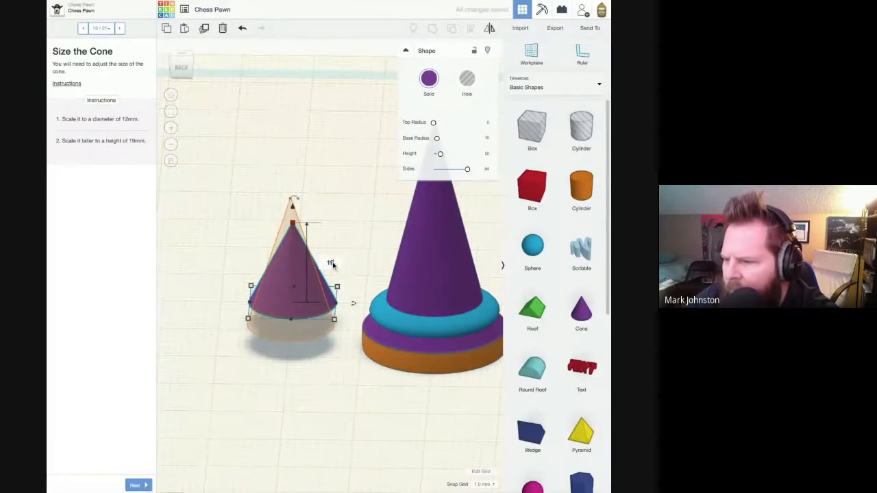
key(Return)
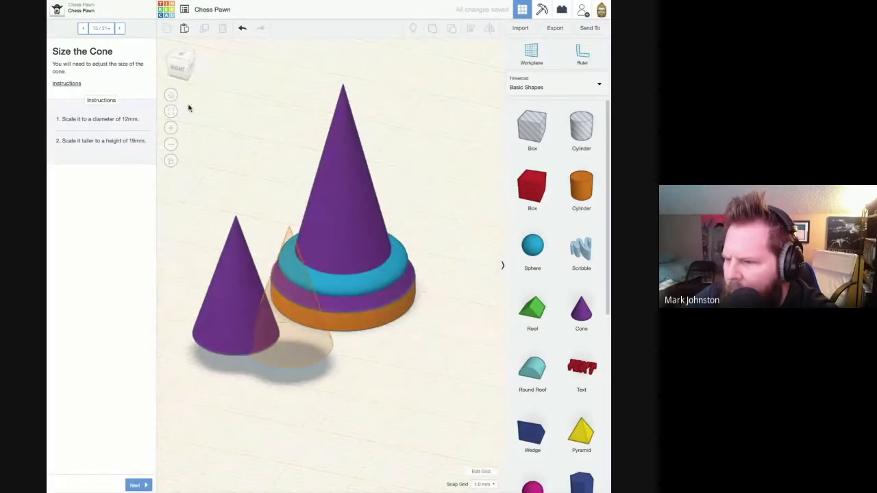
- Move the resized cone along the workplane onto its orange target outline
click(180, 59)
drag(230, 314, 288, 315)
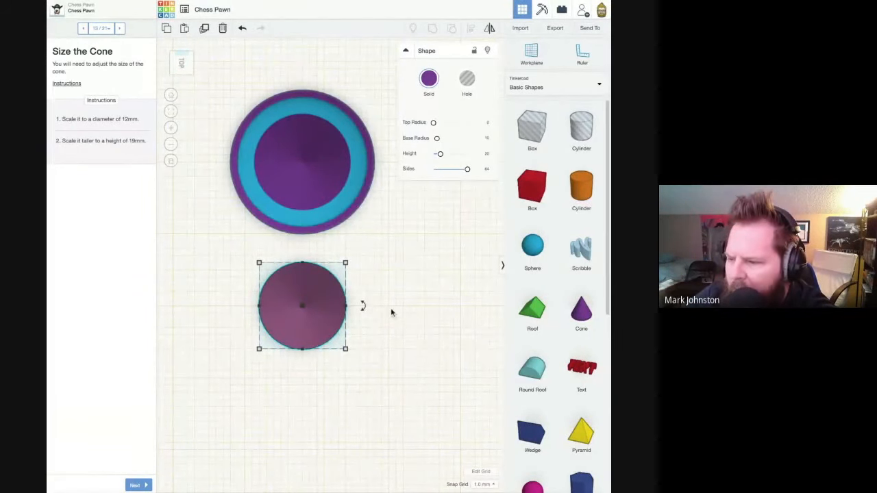
right_drag(392, 313, 466, 335)
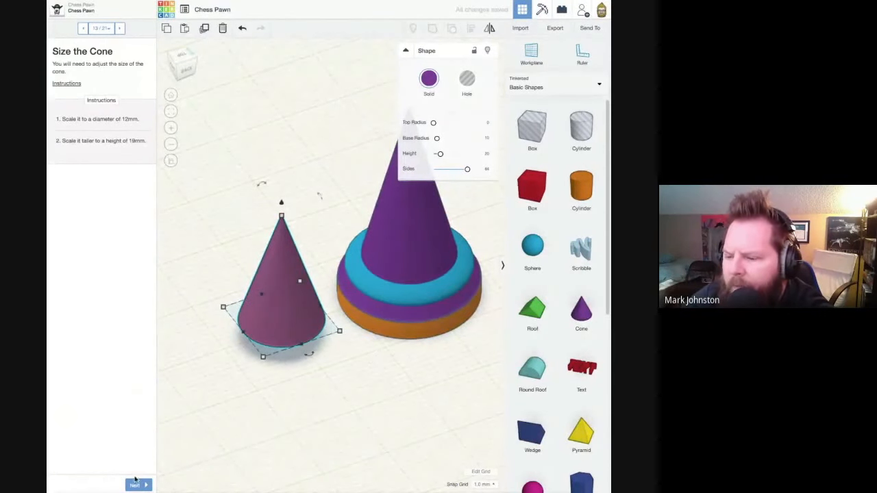
- Advance to the "Flip the Cone" page and rotate the small cone 180 degrees so that its point faces down
click(134, 485)
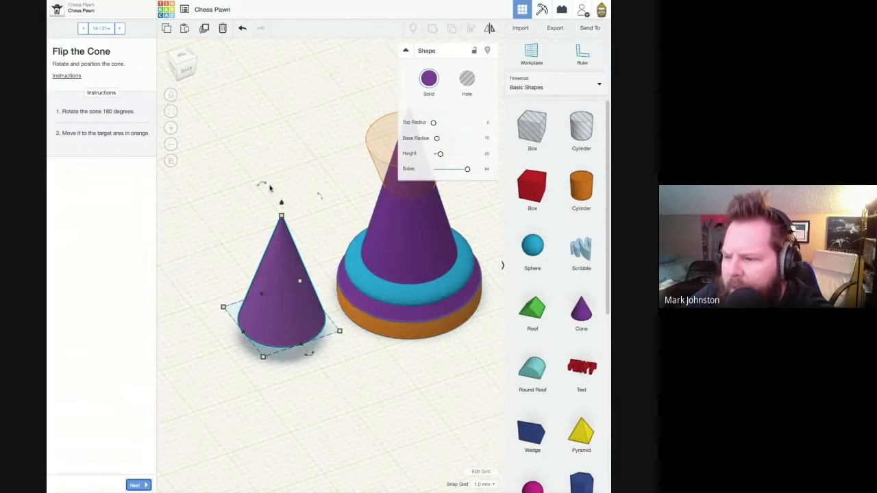
drag(267, 191, 280, 321)
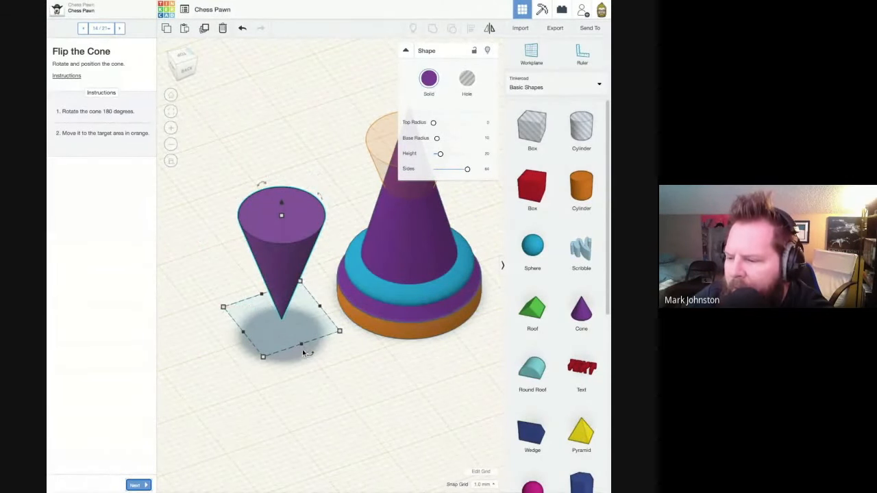
- Rotate the flipped cone by exactly 180 degrees back to its upright orientation
click(264, 185)
click(272, 200)
drag(262, 186, 180, 152)
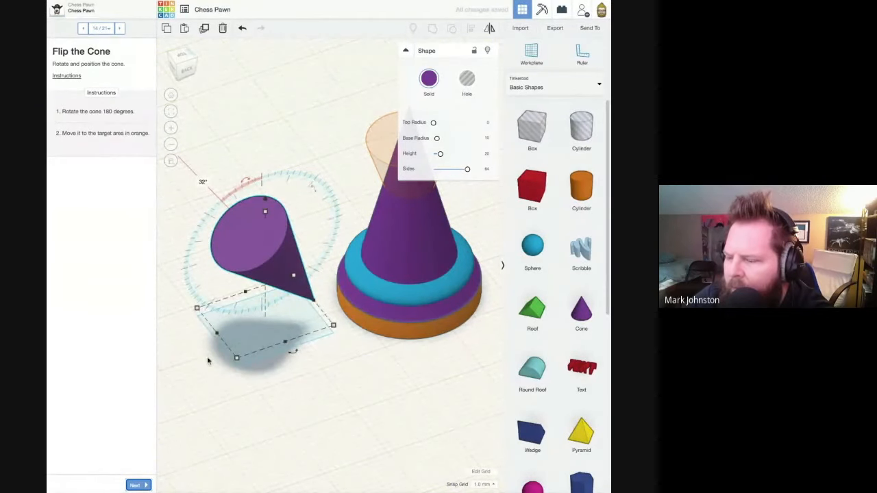
click(205, 184)
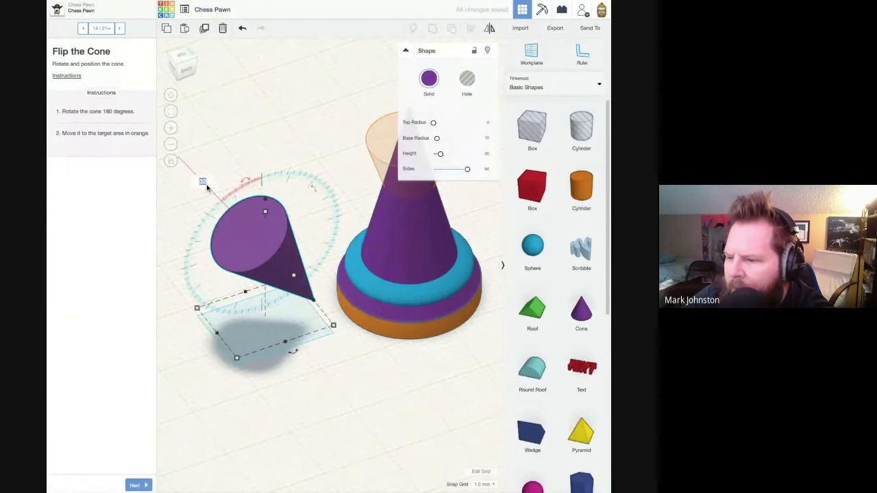
text(180)
key(Return)
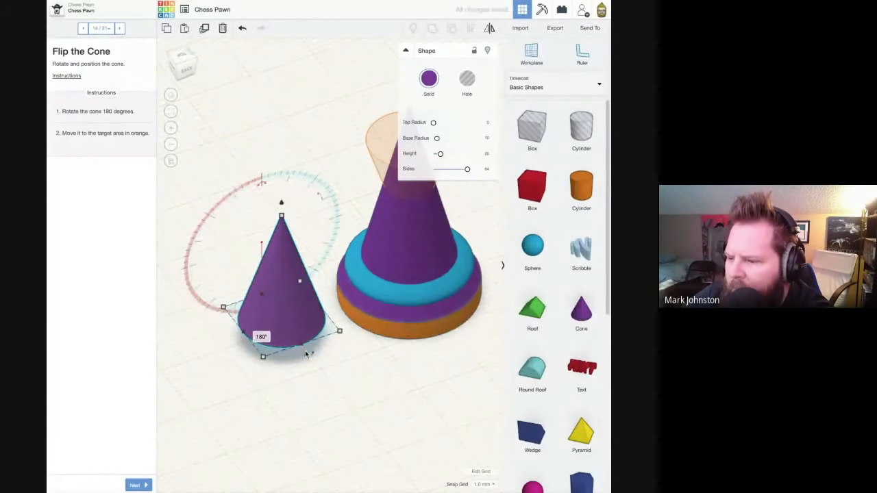
- Turn the upright small cone upside down again with an exact 180-degree rotation and deselect it
drag(262, 183, 330, 158)
click(339, 155)
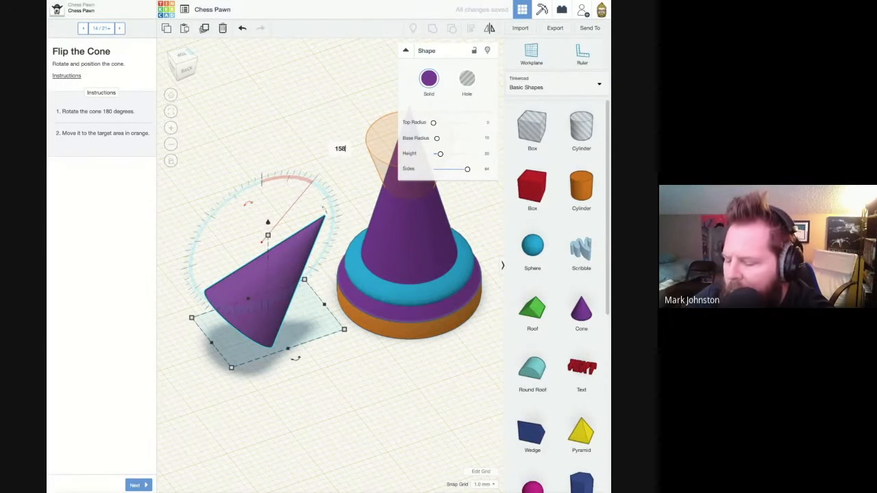
text(180)
key(Return)
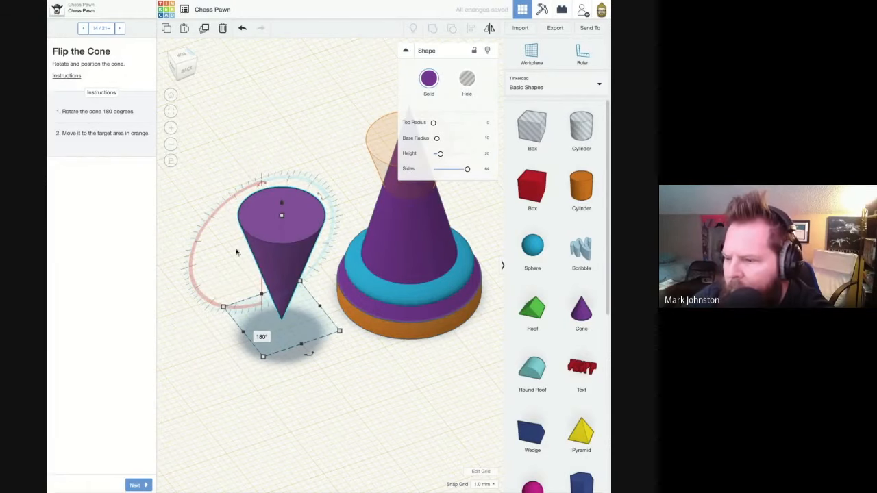
click(210, 367)
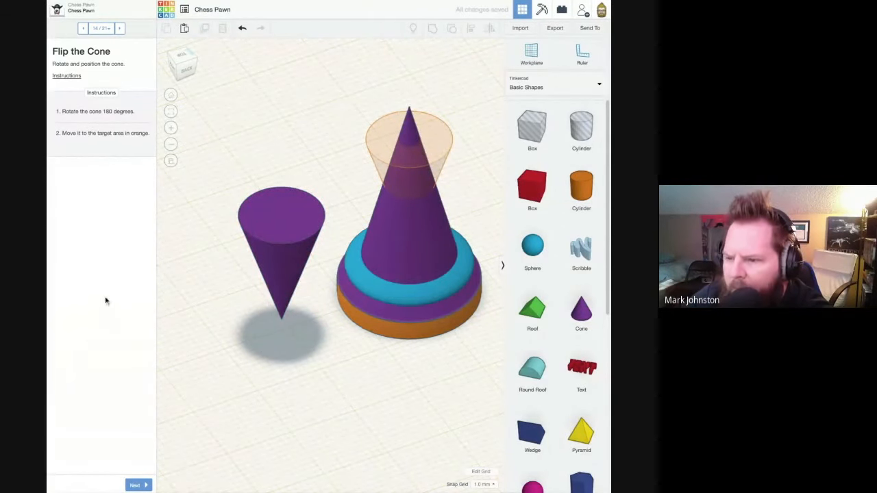
- Move the upside-down cone along the workplane until it is centred over the pawn's body in the target outline
click(294, 269)
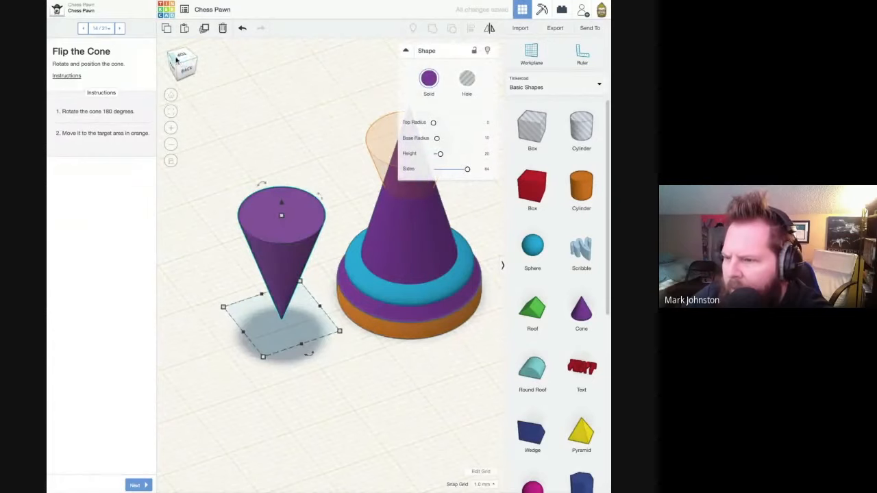
click(177, 60)
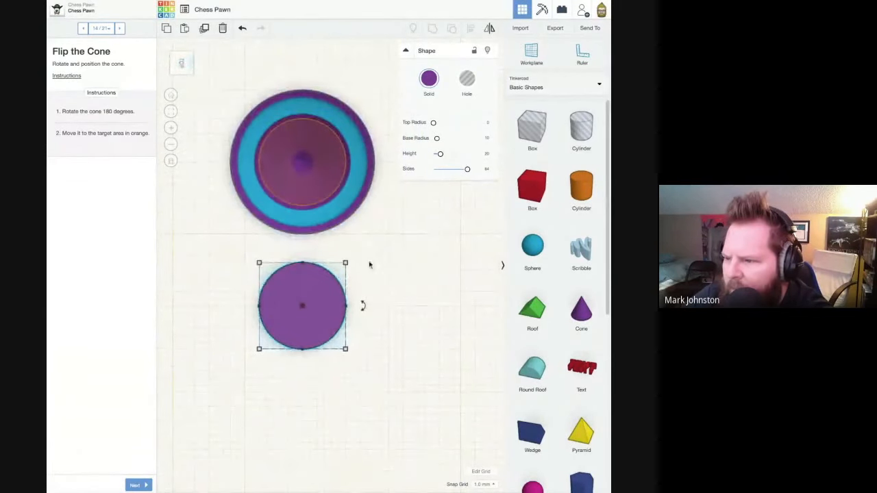
key(Up)
key(Up)
key(Up)
key(Up)
key(Up)
key(Up)
key(Up)
key(Up)
key(Up)
key(Up)
key(Up)
key(Up)
key(Up)
key(Up)
key(Up)
key(Up)
key(Up)
key(Up)
key(Up)
key(Up)
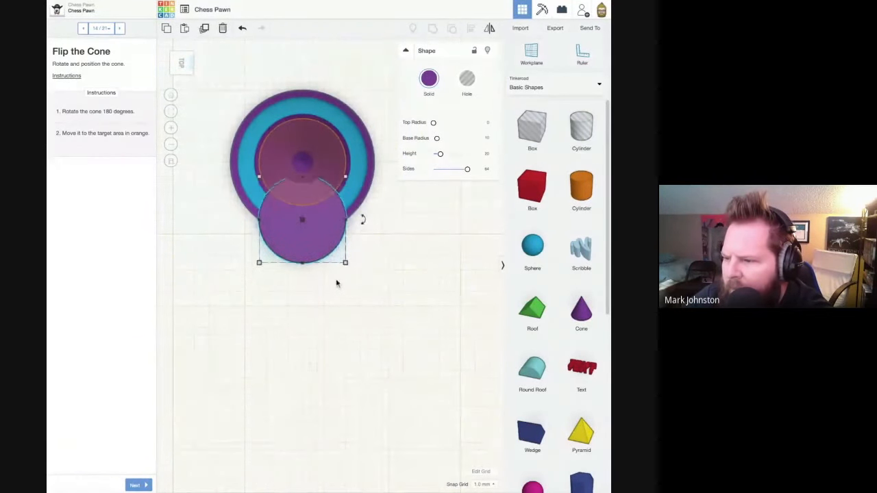
key(Up)
key(Up)
key(Up)
key(Up)
key(Up)
key(Up)
key(Up)
key(Up)
key(Up)
key(Up)
key(Up)
key(Up)
key(Up)
key(Up)
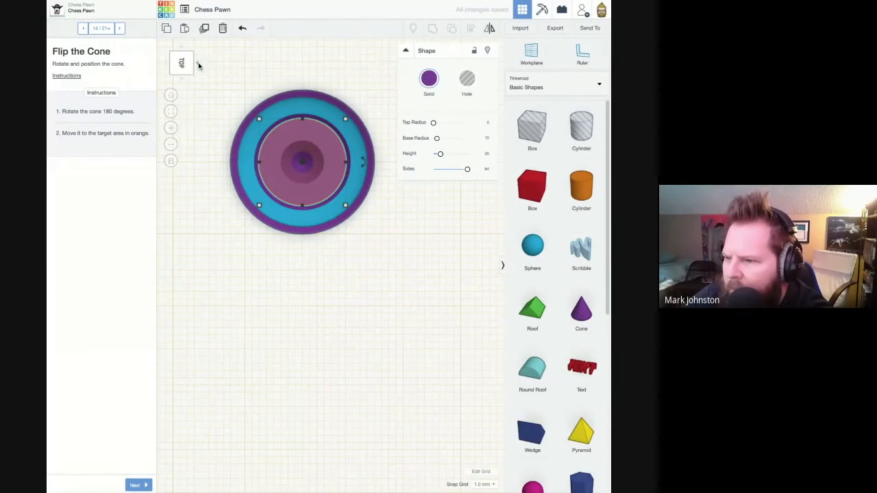
- Raise the upside-down cone 6 mm above the workplane to match the target outline
click(197, 65)
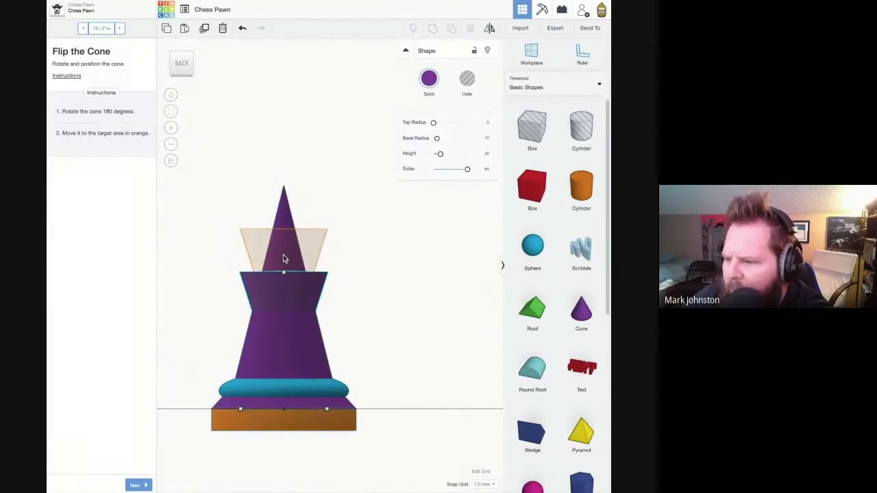
key(ctrl+Up)
key(ctrl+Up)
key(ctrl+Up)
key(ctrl+Up)
key(ctrl+Up)
key(ctrl+Up)
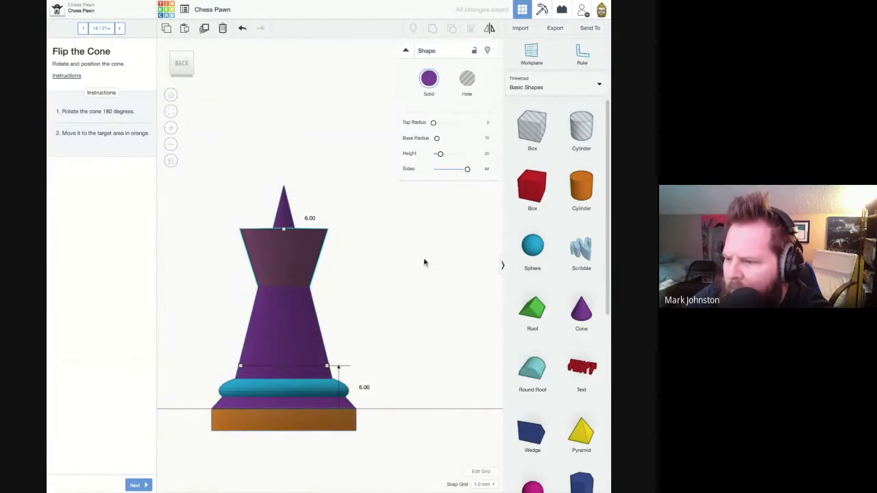
click(409, 276)
right_drag(409, 276, 388, 313)
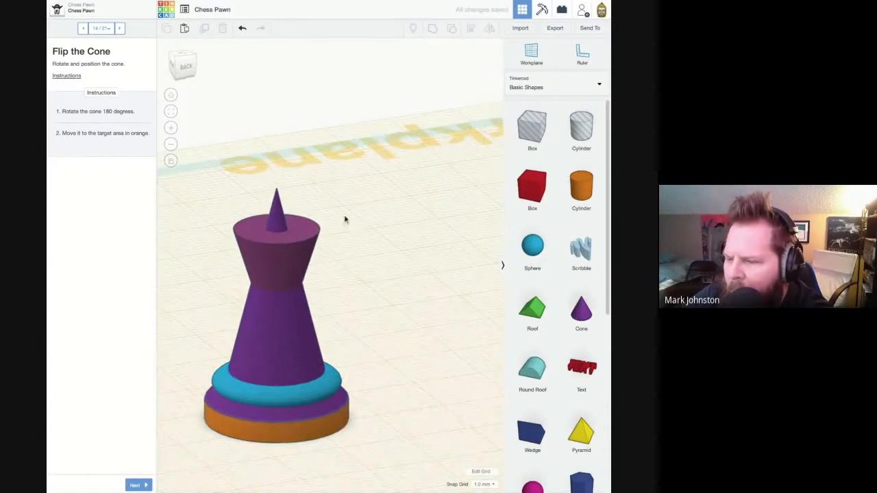
- Advance to the "Add a New Workplane" page and place a workplane on the flat upper face of the flipped cone
click(144, 485)
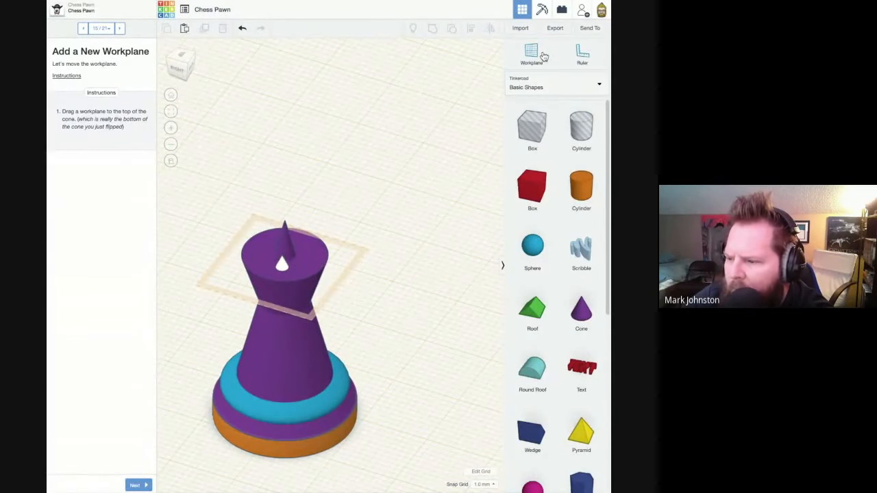
drag(531, 54, 282, 272)
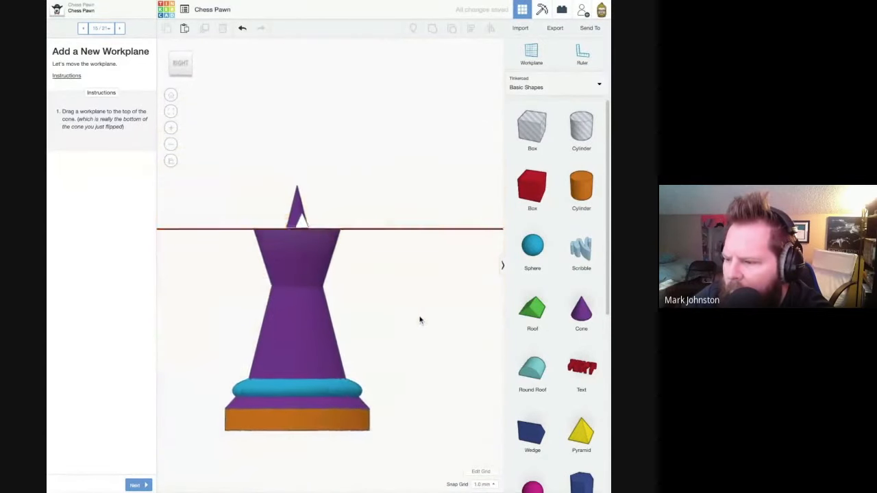
right_drag(329, 274, 302, 302)
middle_drag(302, 301, 344, 212)
right_drag(344, 213, 363, 225)
drag(523, 241, 410, 387)
right_drag(410, 389, 445, 357)
middle_drag(445, 357, 344, 361)
middle_drag(370, 283, 337, 316)
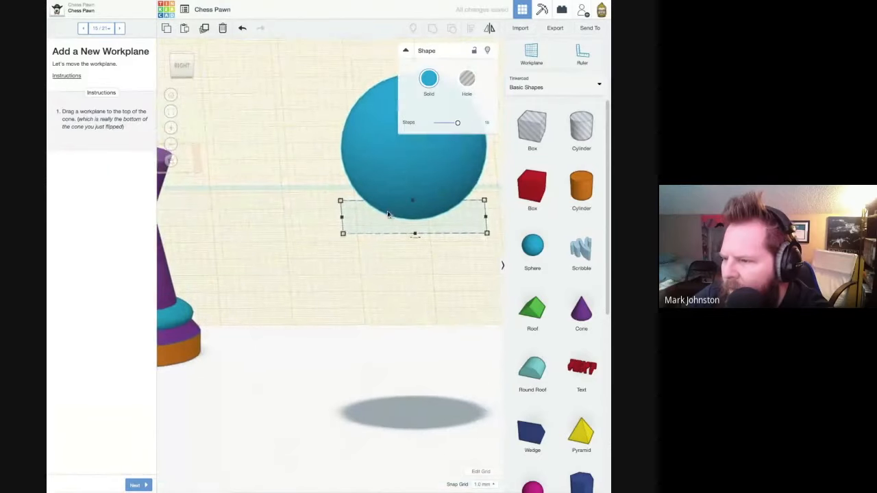
key(Delete)
- Advance to the "Add a Sphere" page and place a sphere over the target outline on the raised workplane
right_drag(372, 210, 402, 281)
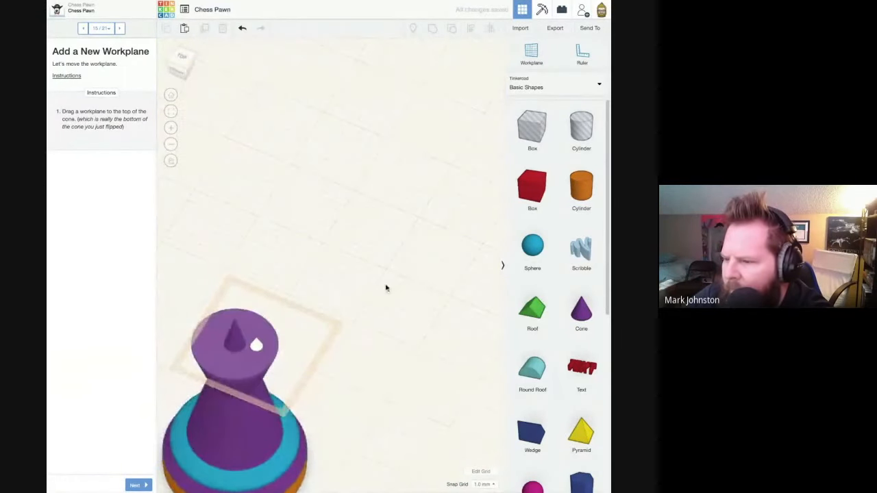
middle_drag(387, 289, 314, 274)
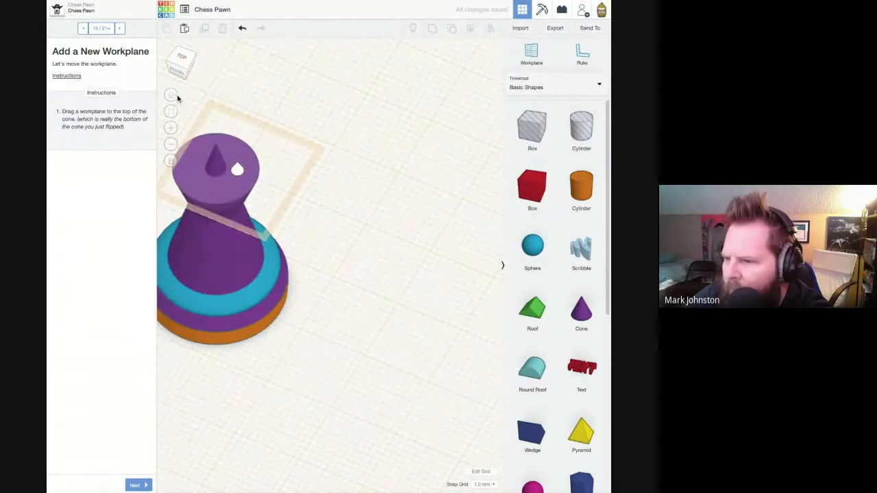
click(172, 96)
scroll(333, 192, up, 3)
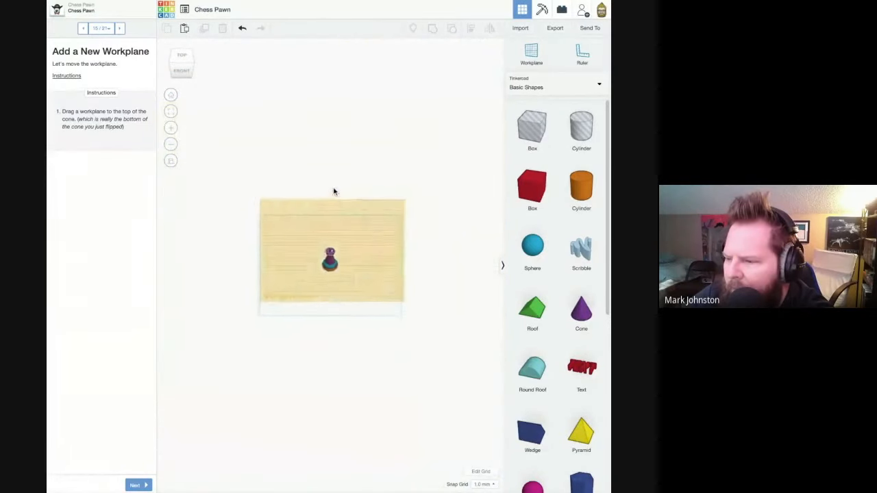
click(137, 485)
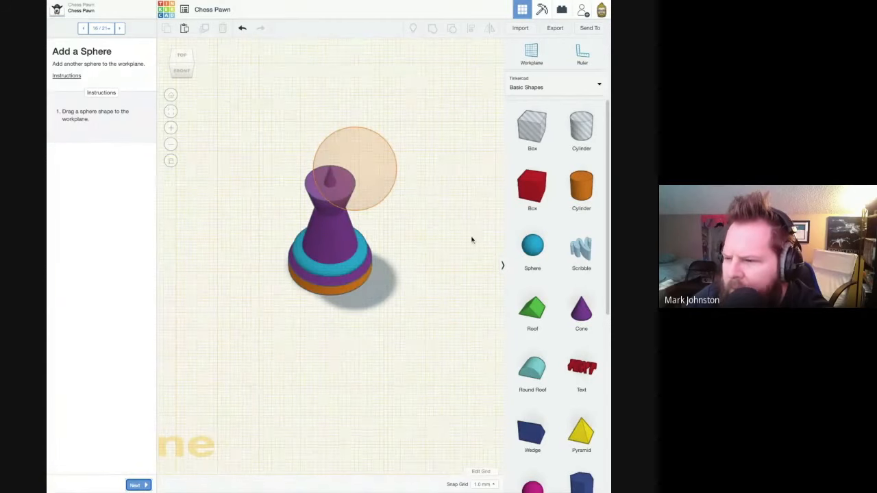
middle_drag(449, 208, 413, 261)
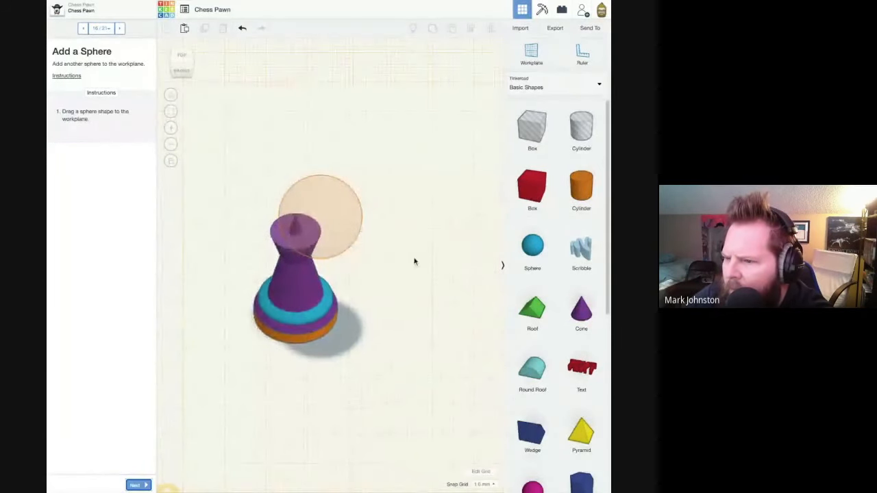
scroll(383, 258, up, 2)
drag(545, 255, 321, 244)
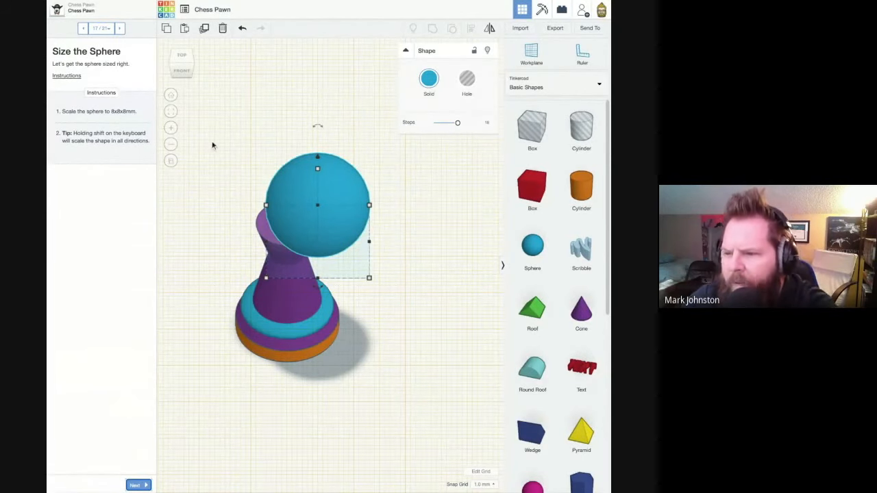
- Scale the sphere uniformly to 8 x 8 x 8 mm so it fits the outline on the pawn's upper cone
shift+drag(370, 279, 307, 233)
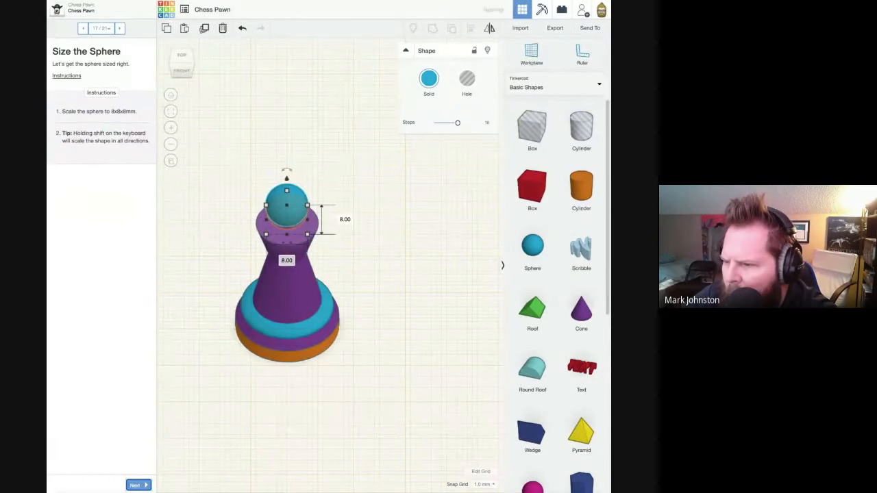
right_drag(345, 251, 193, 258)
key(Down)
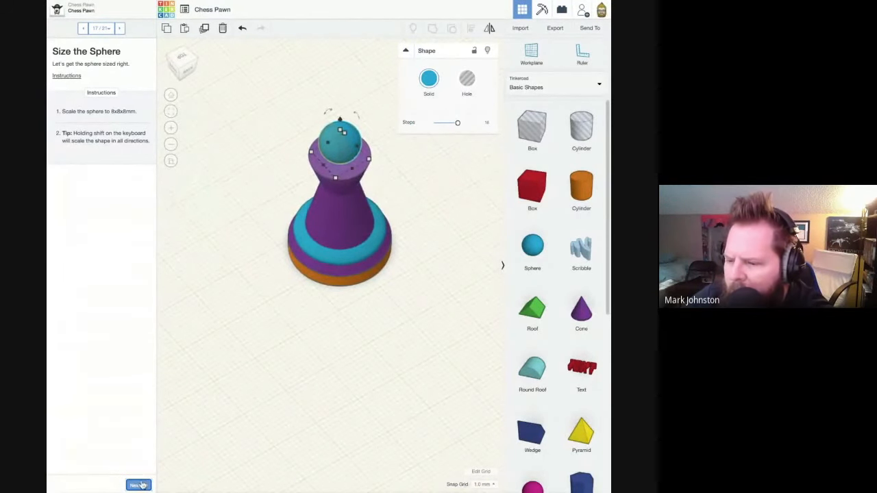
- Advance to the "Reset the Workplane" page, return the workplane to its original location and deselect the sphere
click(139, 485)
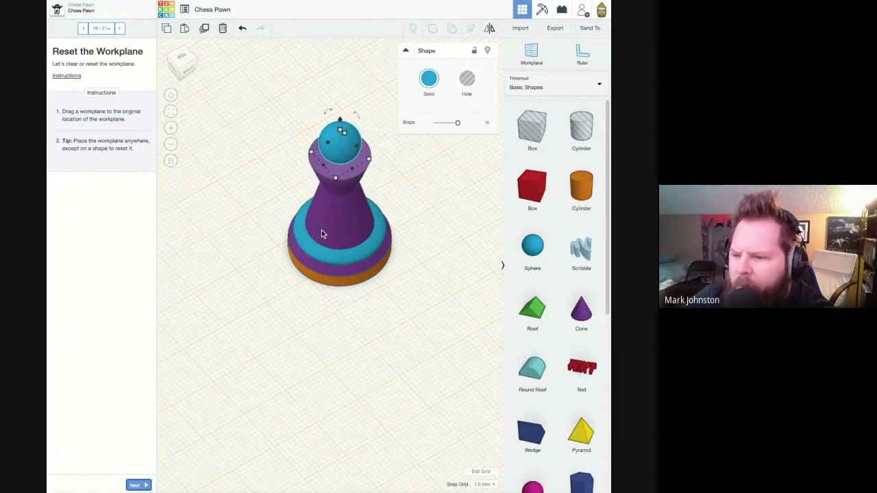
scroll(290, 243, down, 6)
right_drag(290, 254, 295, 266)
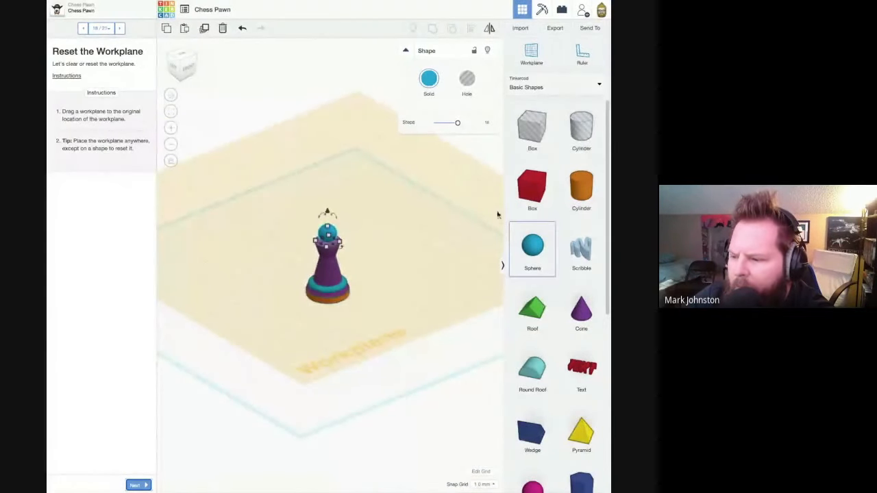
drag(532, 64, 305, 416)
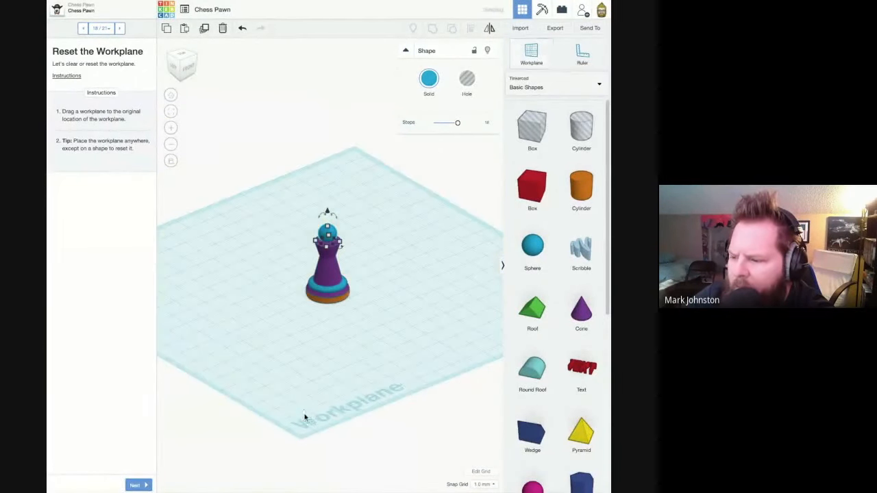
scroll(390, 288, up, 5)
click(387, 295)
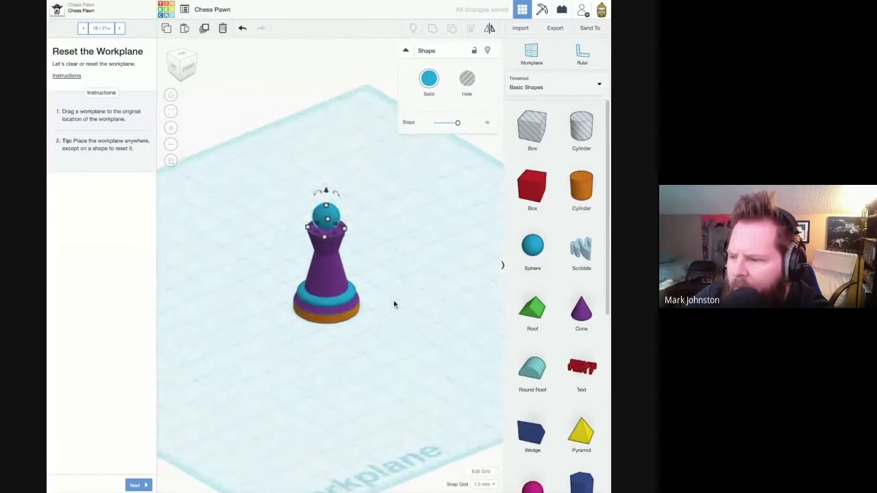
scroll(396, 307, up, 1)
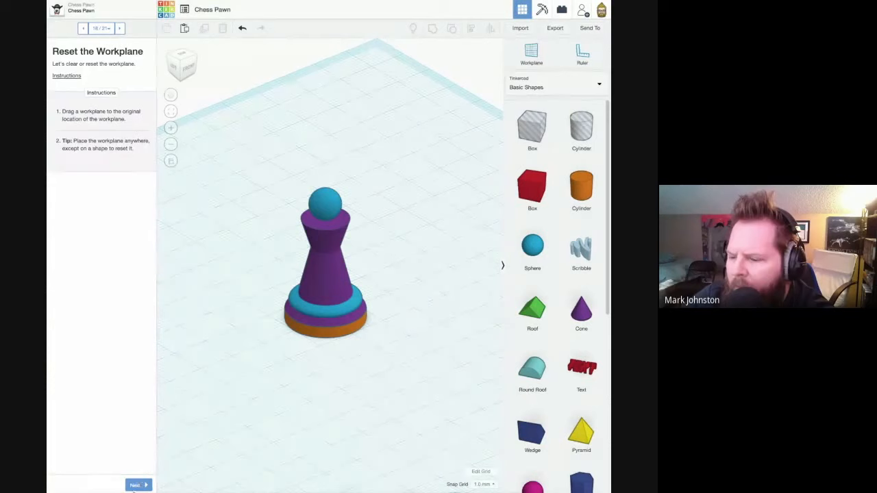
- Advance to the "Align the Shapes" page, select all the shapes and try out the Align tool on them
click(135, 486)
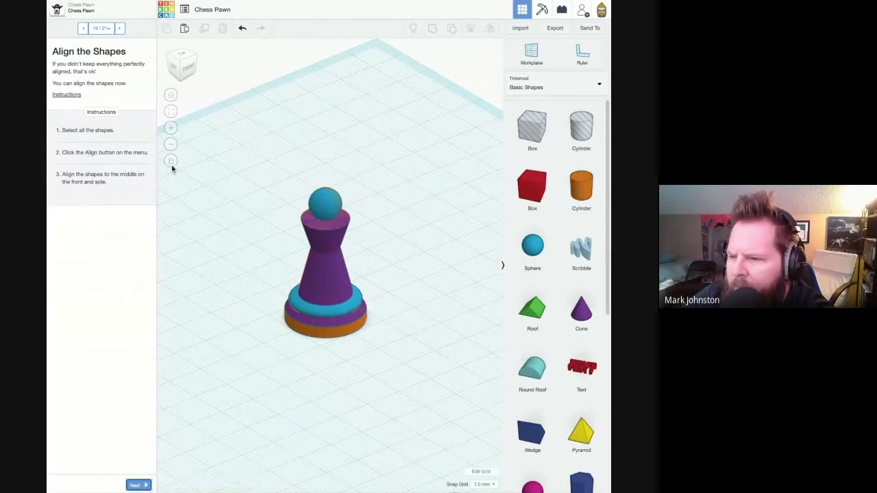
drag(255, 171, 406, 392)
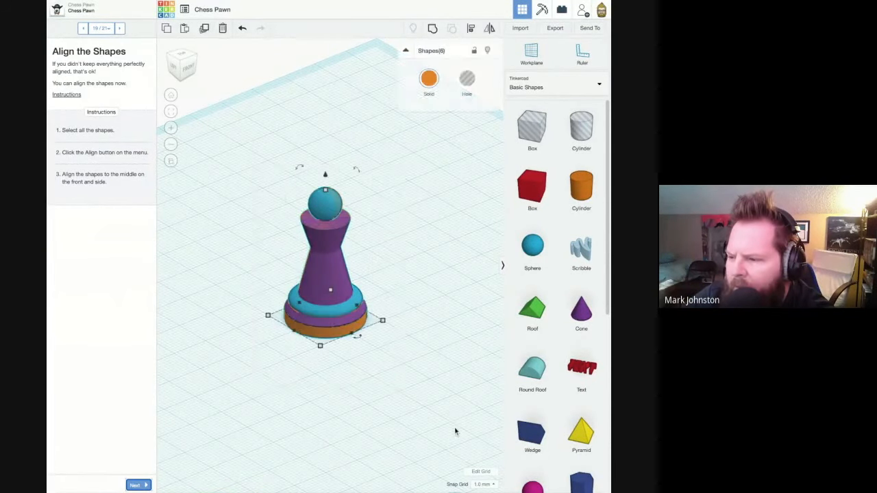
click(420, 417)
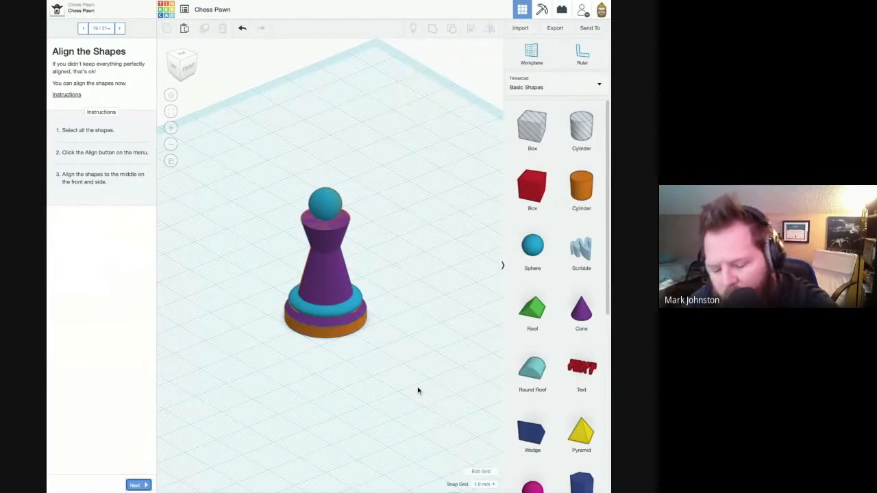
key(ctrl+a)
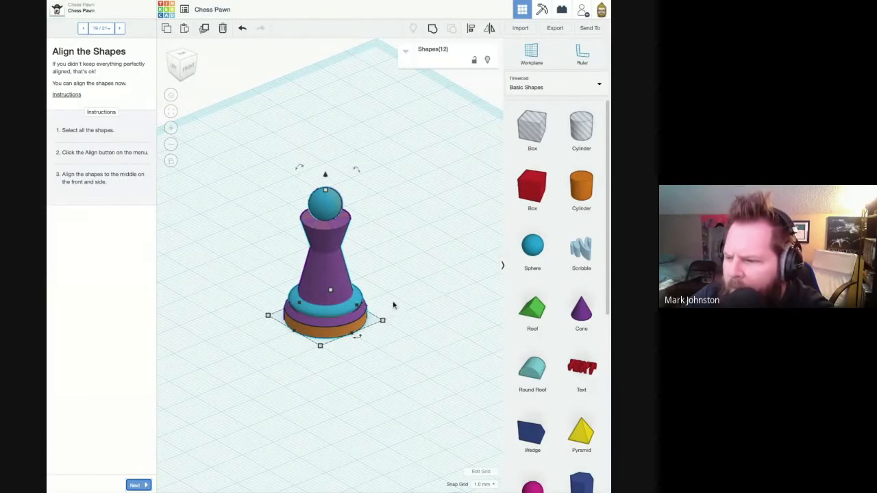
right_drag(422, 216, 361, 229)
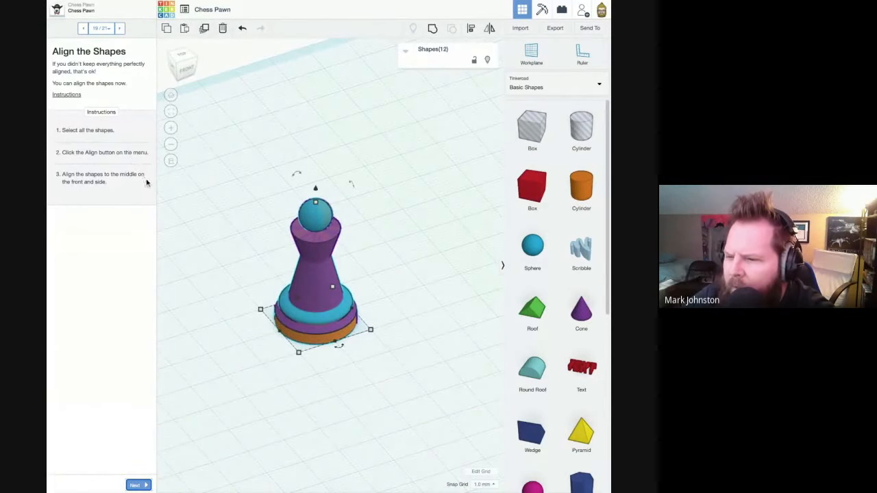
click(472, 33)
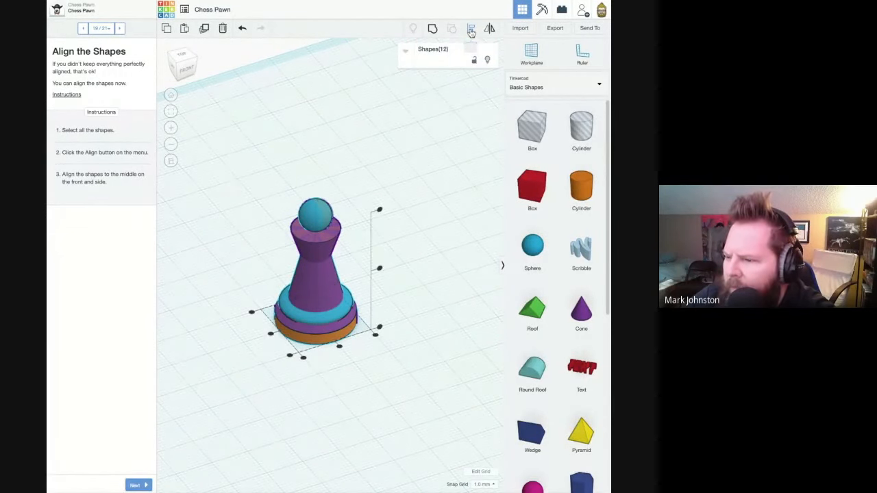
right_drag(441, 177, 442, 176)
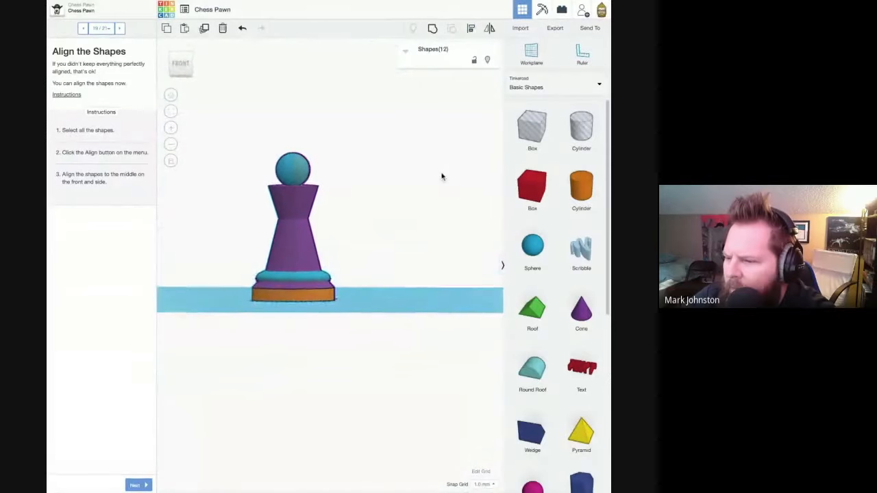
click(471, 31)
click(472, 32)
- Deselect the shapes and move the sphere about 2.08 mm off the pawn's centre
click(447, 155)
right_drag(446, 158, 324, 267)
click(321, 263)
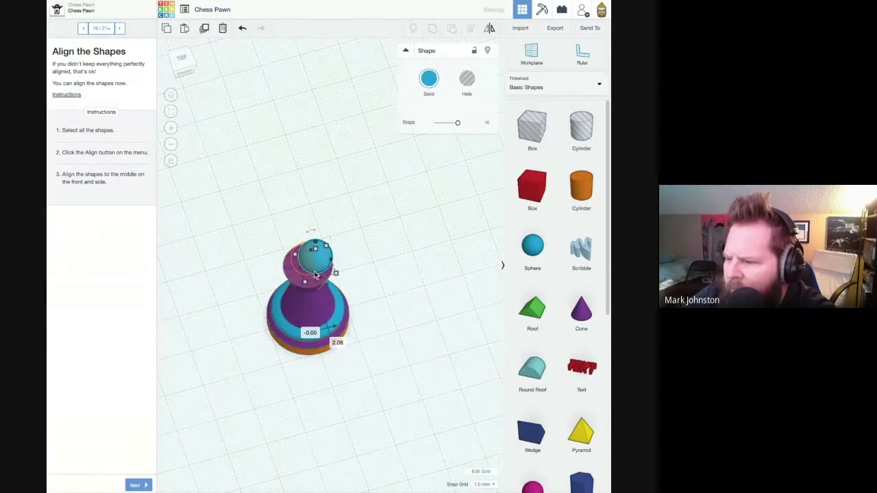
- Select all six pawn shapes and align them to the middle on the front and side
drag(232, 213, 393, 414)
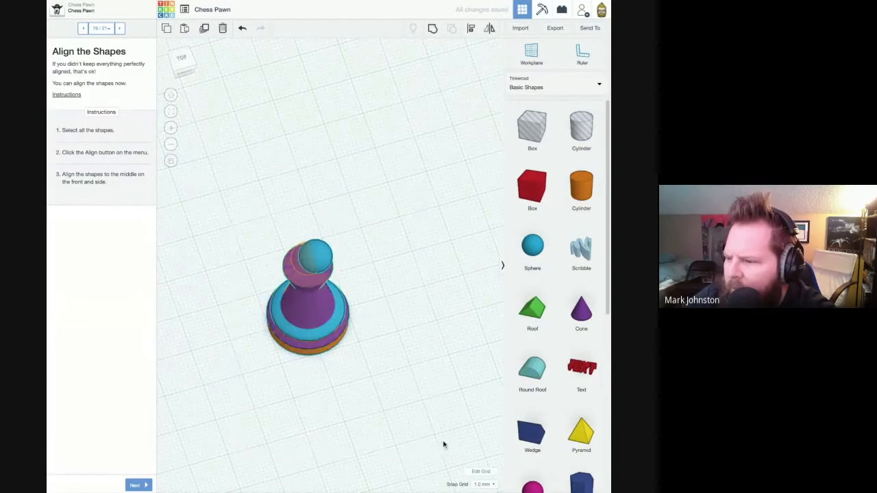
click(490, 29)
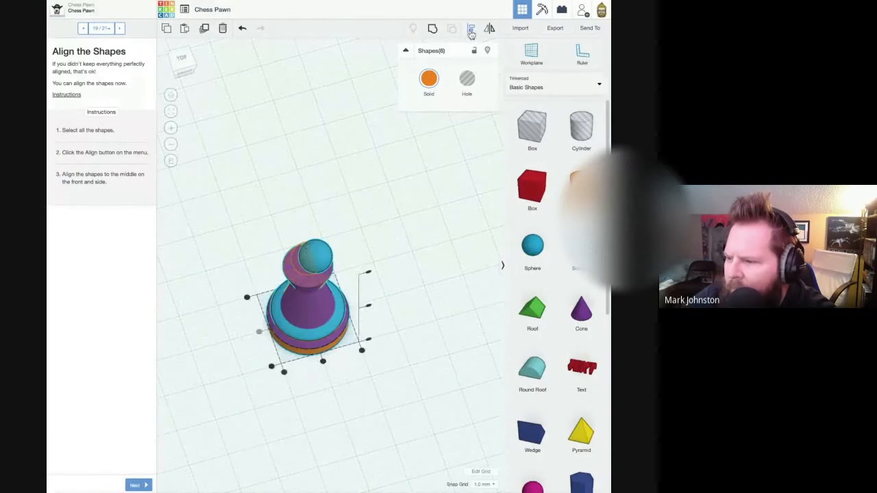
right_drag(426, 229, 441, 330)
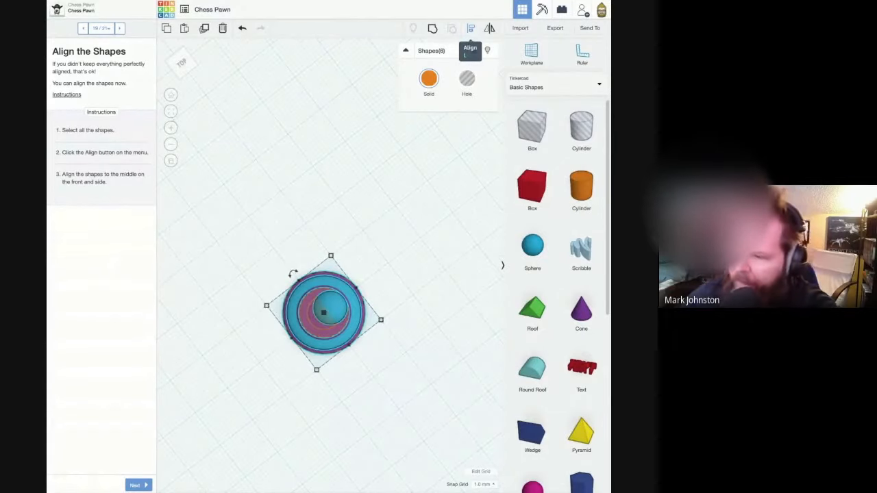
click(470, 28)
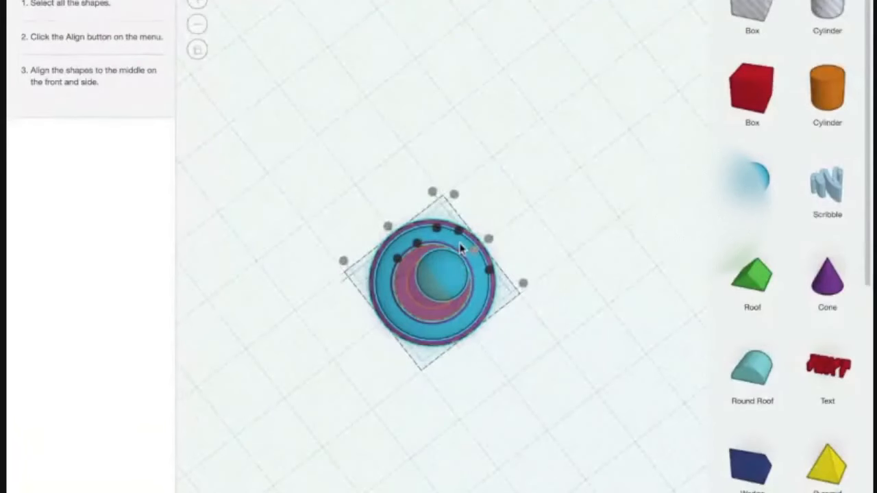
click(475, 248)
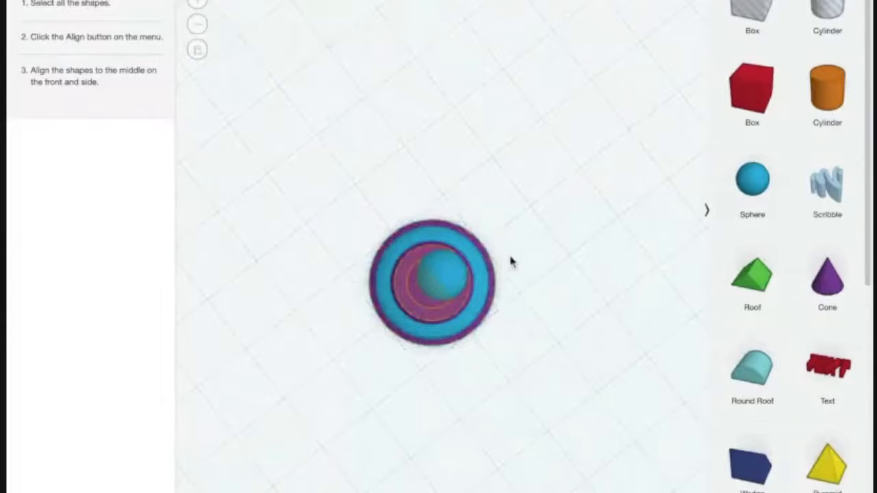
click(444, 168)
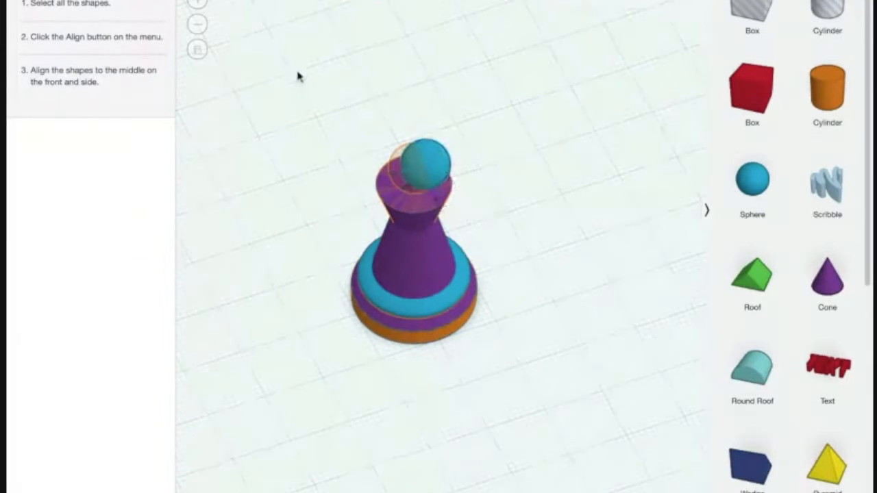
drag(298, 74, 575, 366)
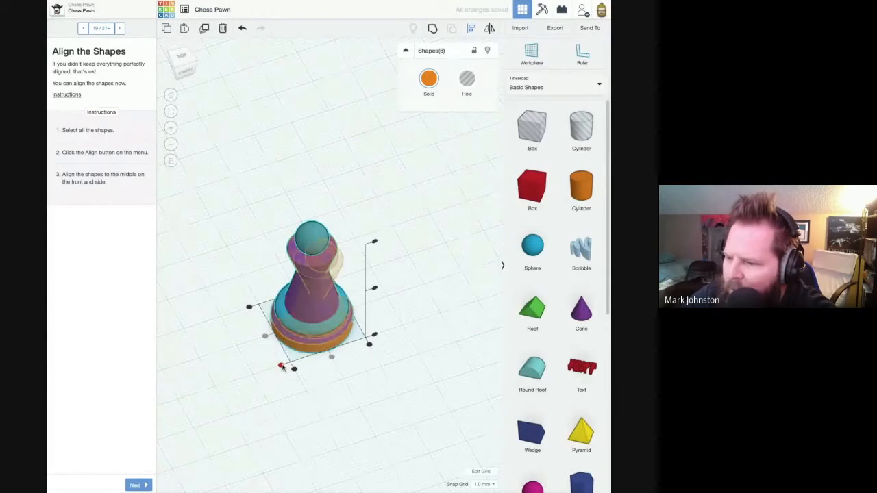
- Try aligning the shapes to their outer edges and realign them to the middle on both horizontal axes
click(294, 370)
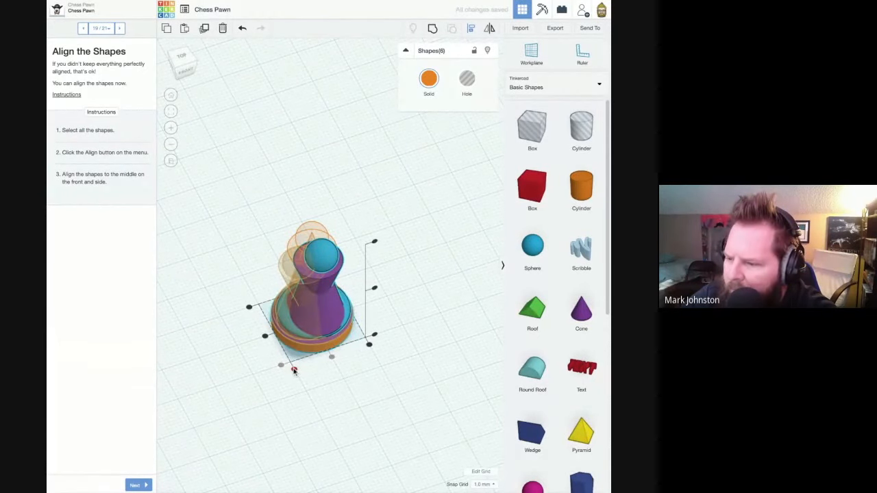
click(295, 371)
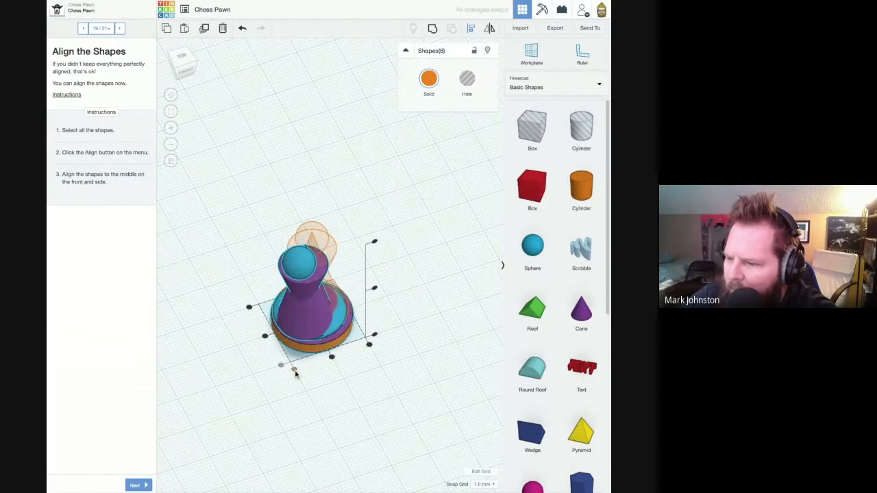
click(269, 339)
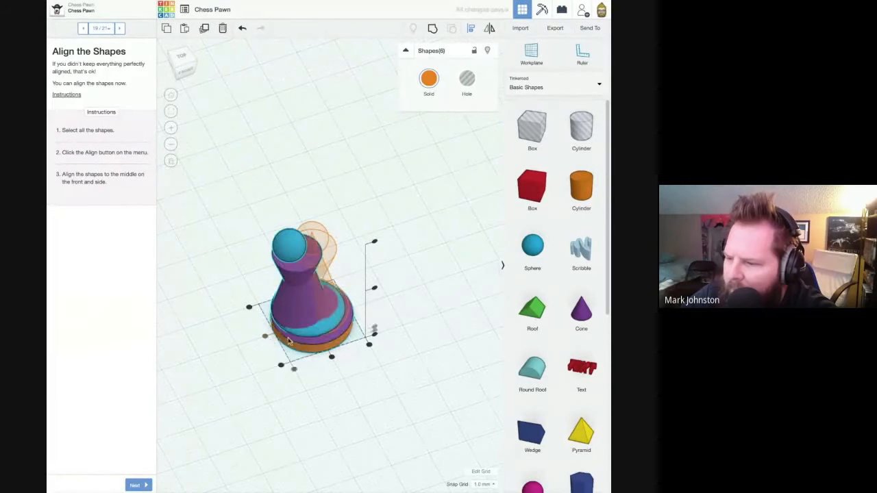
click(338, 359)
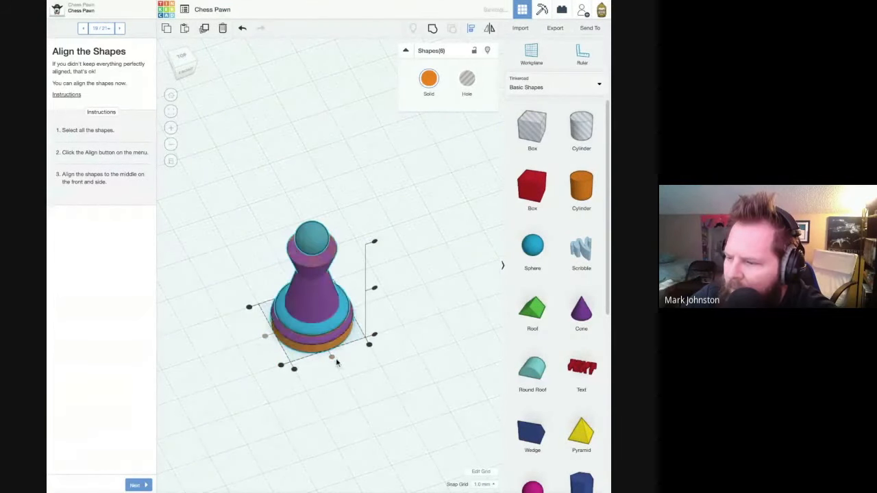
- Try aligning all the shapes to the middle of the pawn's height and undo that vertical alignment
click(374, 288)
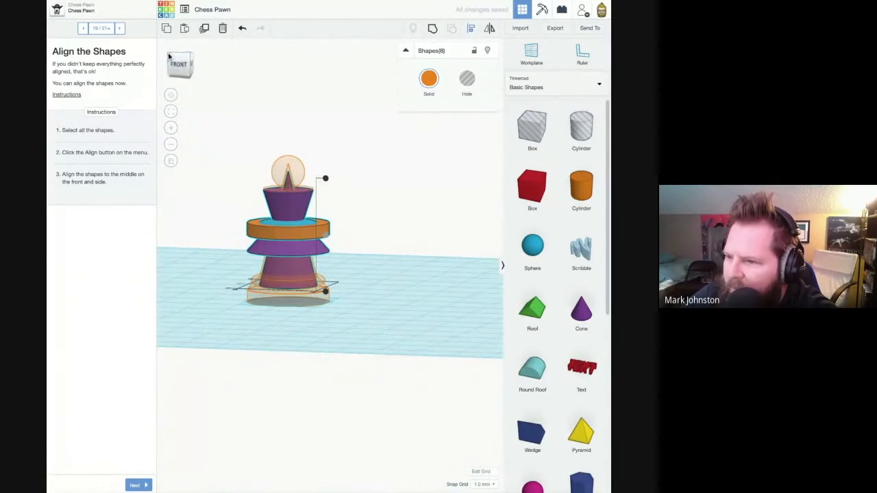
click(241, 28)
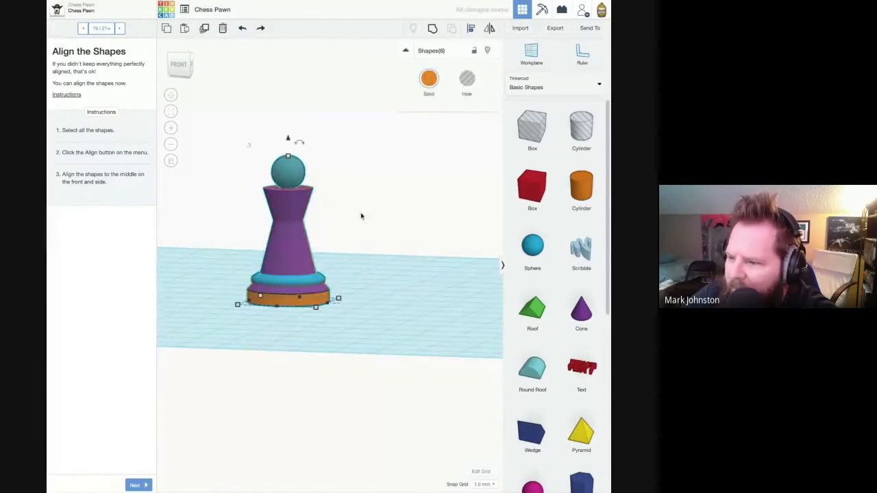
- Deselect the aligned shapes and advance the lesson to the Group the Shapes step
click(381, 242)
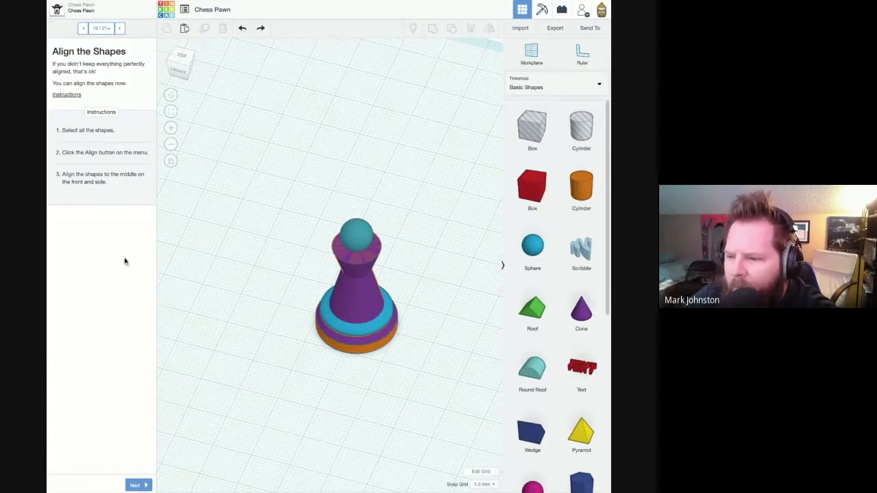
click(140, 485)
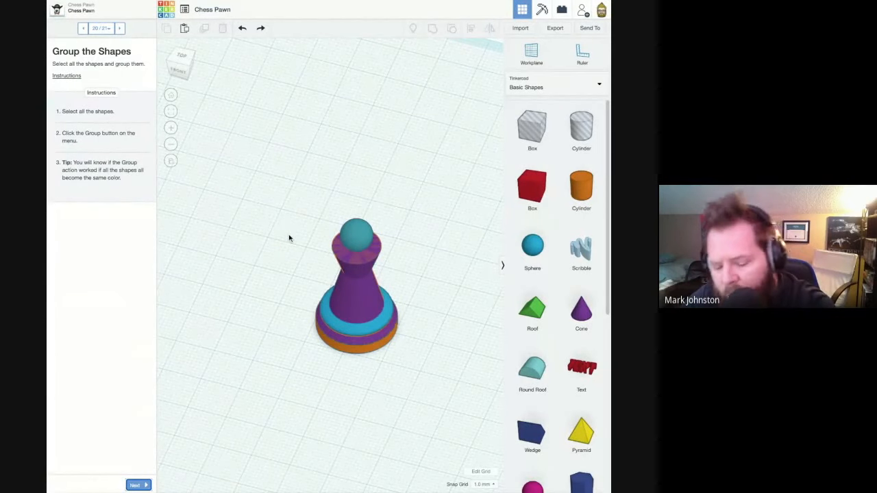
- Try grouping all the pawn's shapes into one object and undo the grouping
key(ctrl+a)
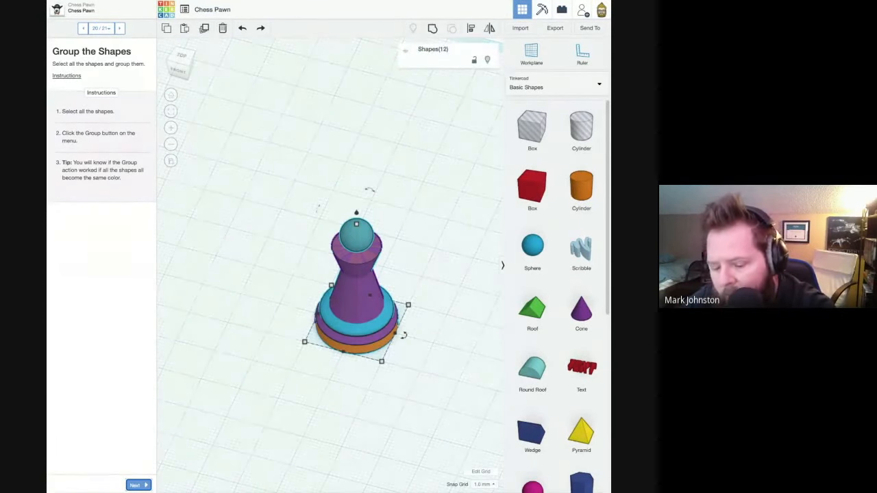
key(ctrl+g)
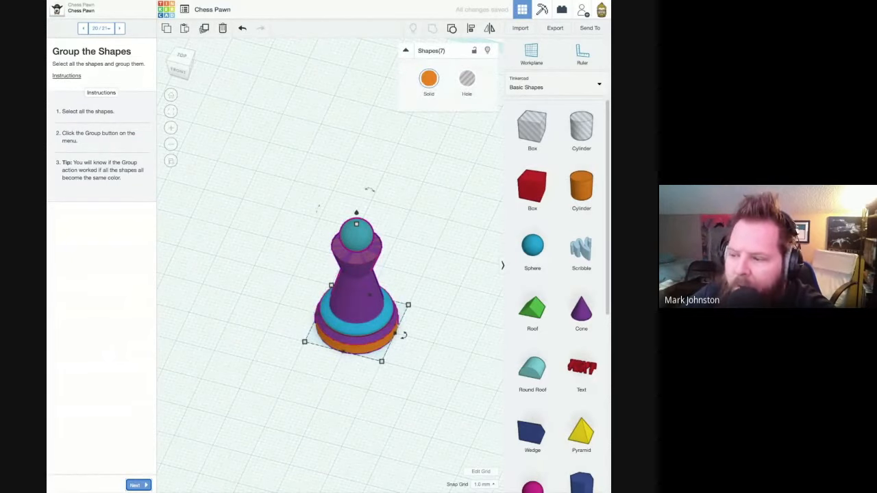
click(284, 249)
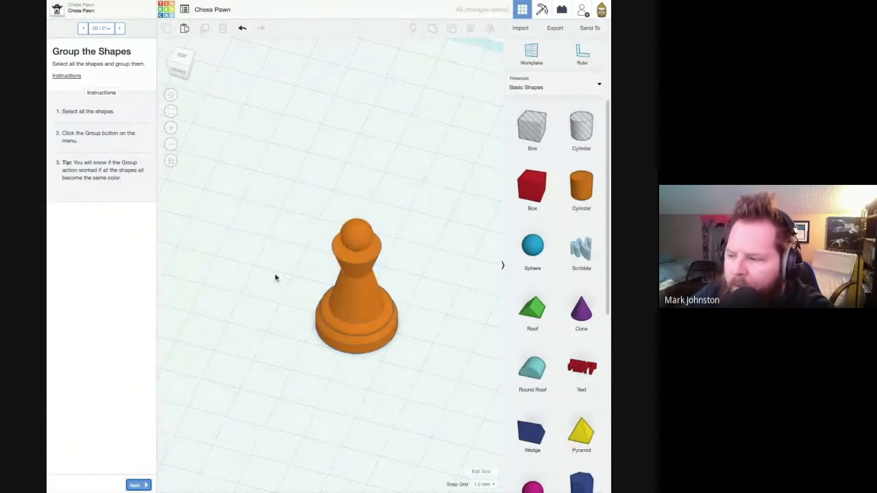
right_drag(283, 296, 293, 269)
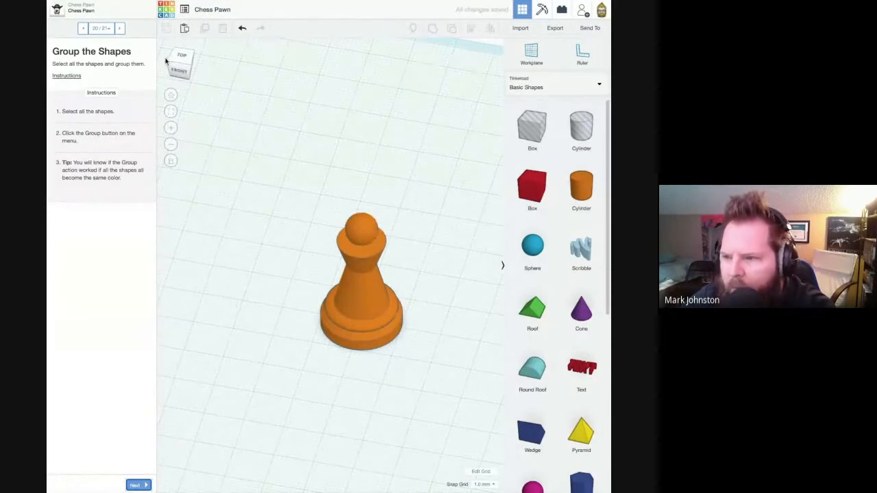
click(242, 28)
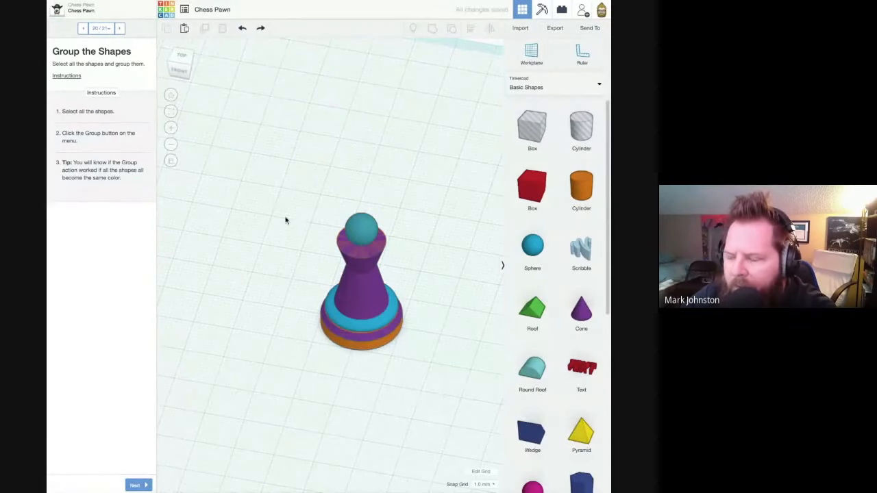
- Select all the pawn's shapes again, group them into one object and advance to the lesson's final page
mouse_move(282, 163)
mouse_down()
mouse_move(364, 258)
mouse_move(435, 376)
mouse_move(435, 333)
mouse_move(428, 360)
mouse_move(282, 165)
mouse_up()
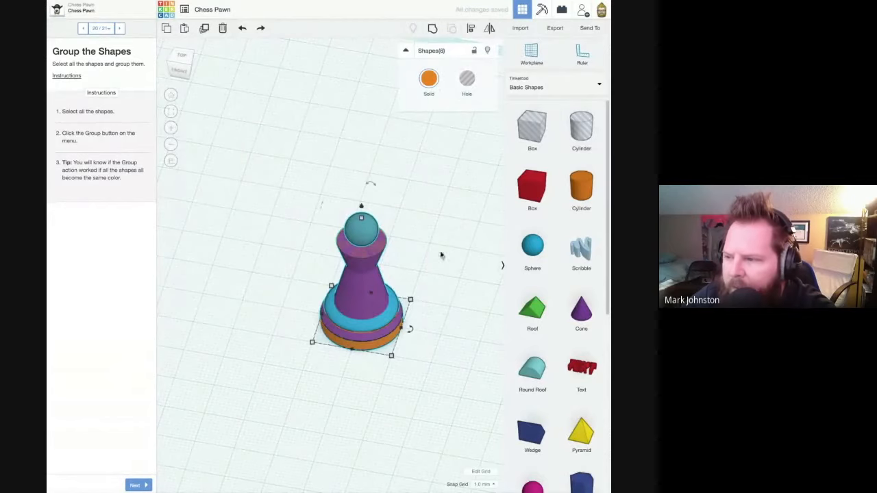
click(433, 29)
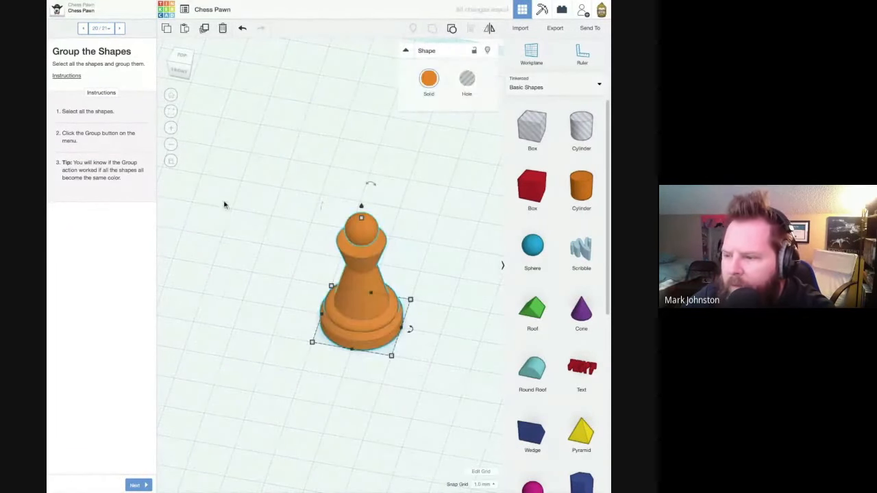
click(135, 485)
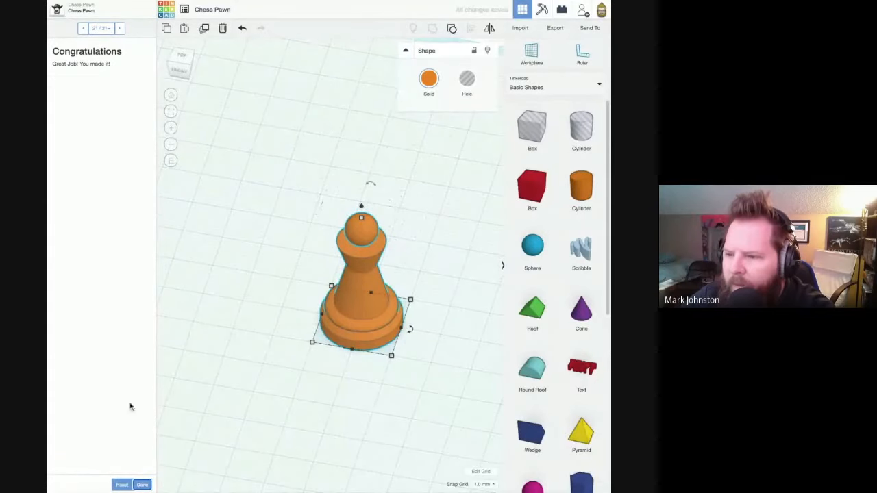
- Deselect the grouped pawn and examine it up close from several sides
right_drag(374, 406, 370, 318)
click(419, 342)
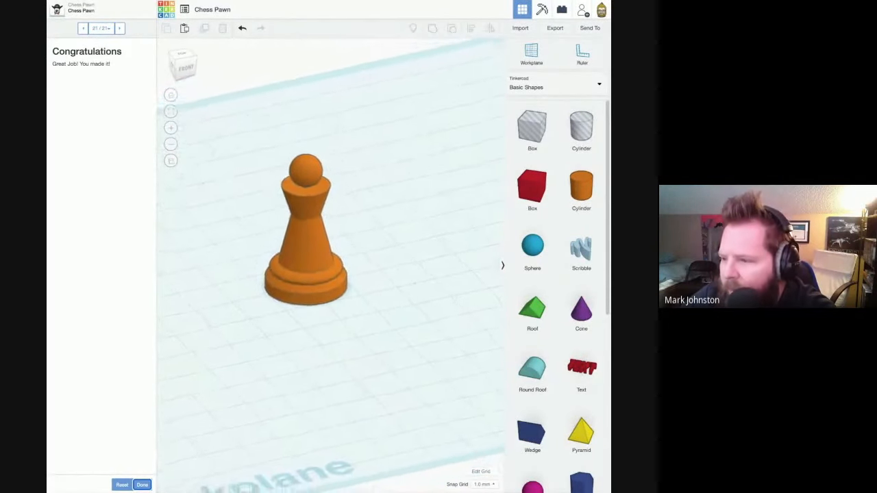
scroll(346, 256, up, 5)
right_drag(346, 255, 418, 230)
middle_drag(343, 233, 425, 263)
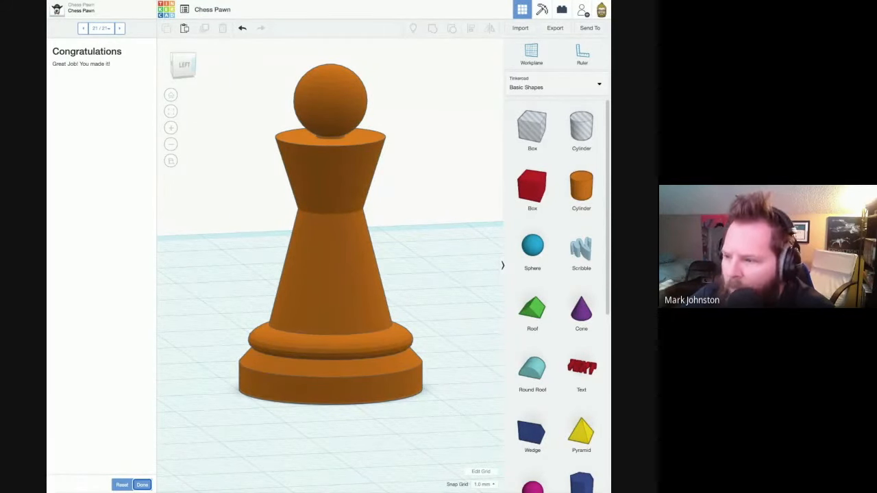
right_drag(388, 243, 387, 247)
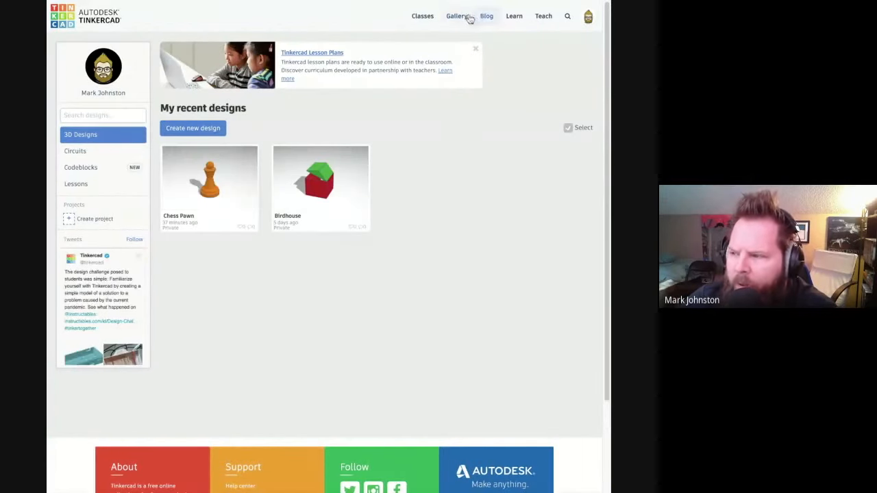
- Open the Learn page, check its 3D projects and show the full collection of lessons
click(516, 17)
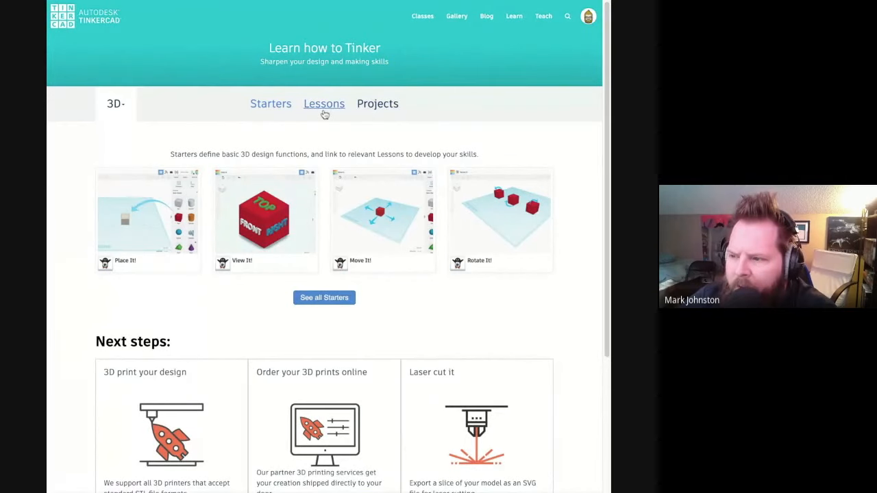
click(367, 103)
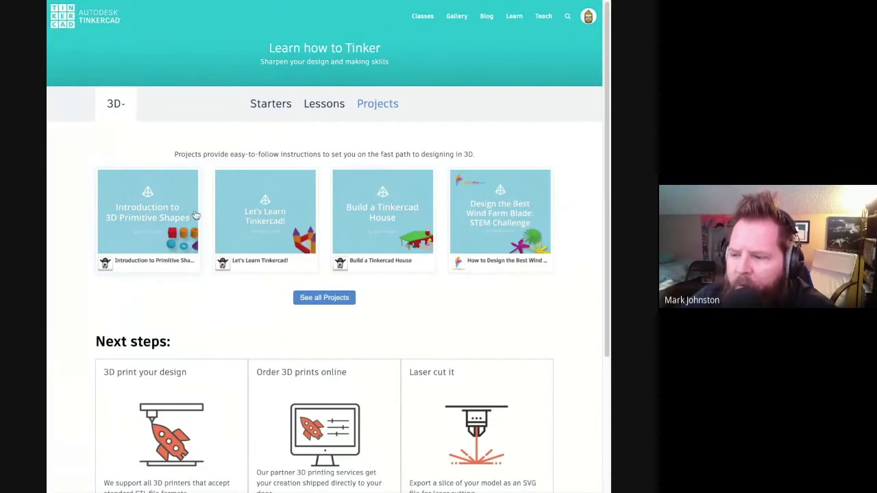
click(322, 104)
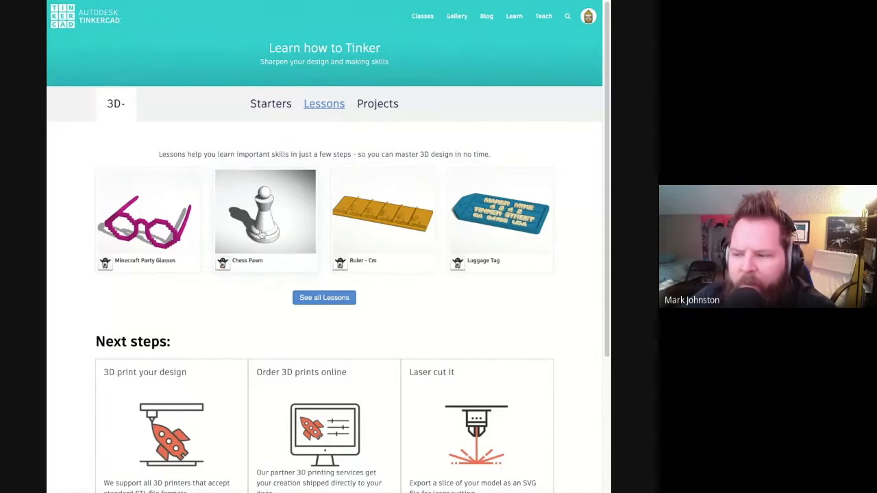
click(317, 301)
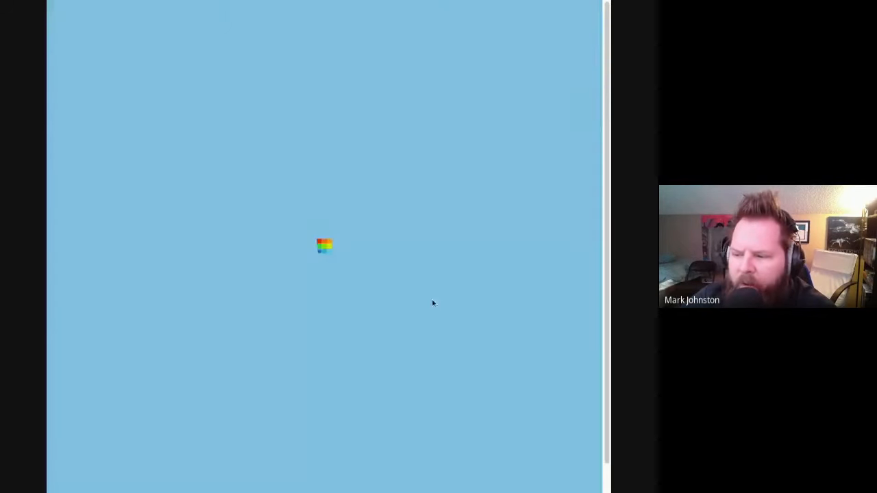
- Look through the Tinkercad Basic Skills lessons for other models to build
scroll(432, 310, down, 6)
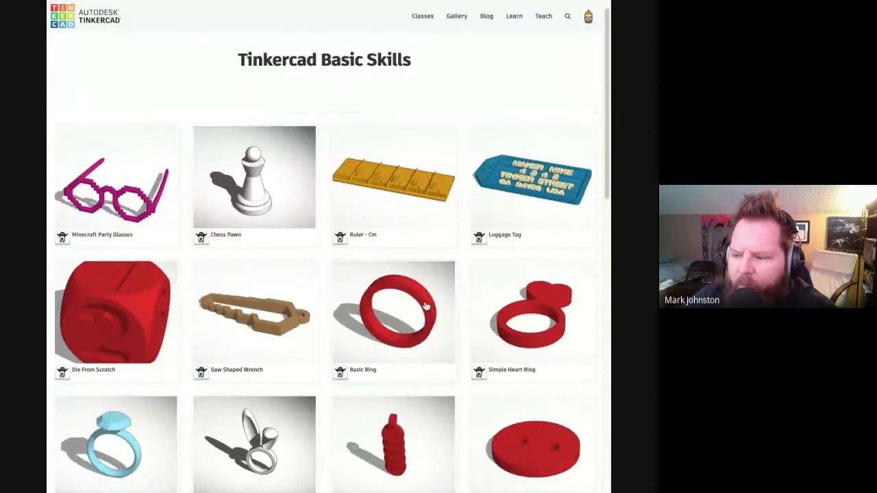
scroll(426, 305, down, 5)
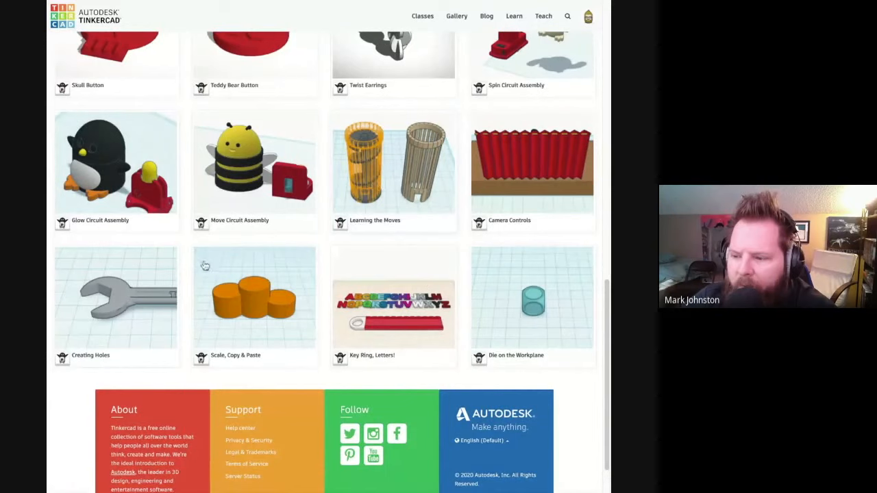
scroll(386, 223, up, 7)
scroll(386, 224, up, 4)
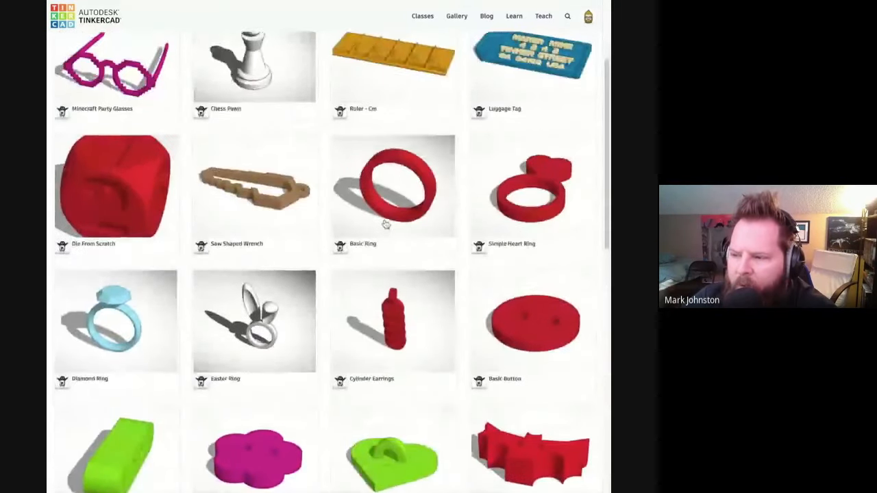